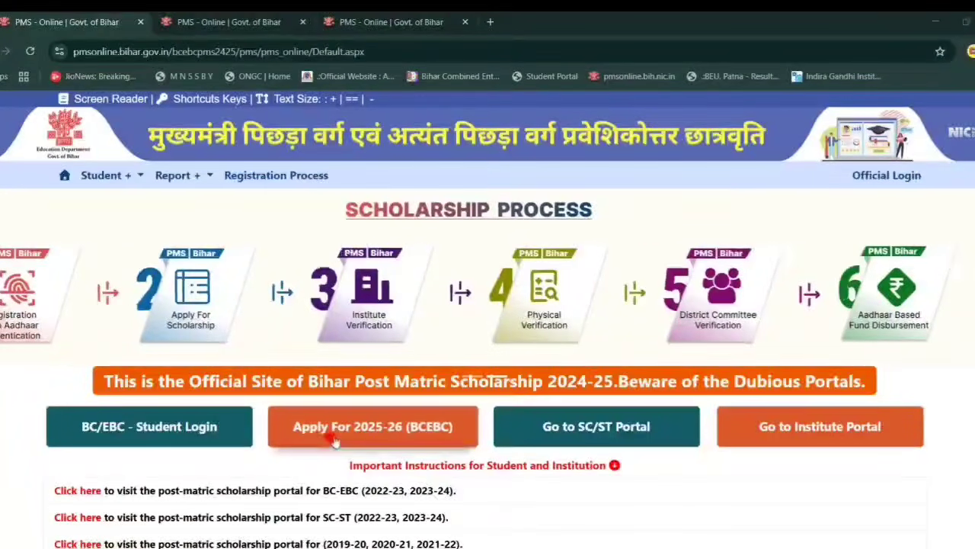
View the PMS (BC-EBC) Enrollment/Login page for 2025-26, which asks for the OTR number.
left_click(390, 22)
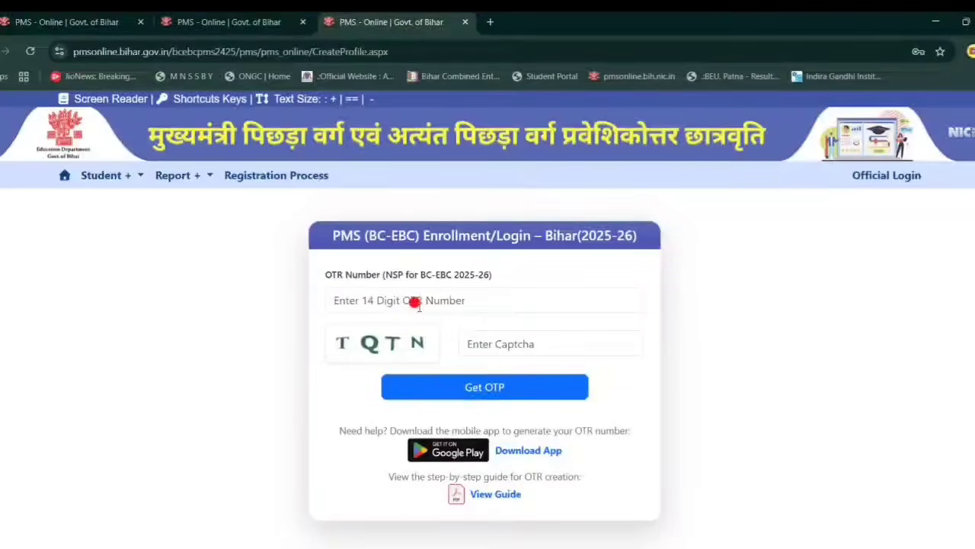
left_click(229, 22)
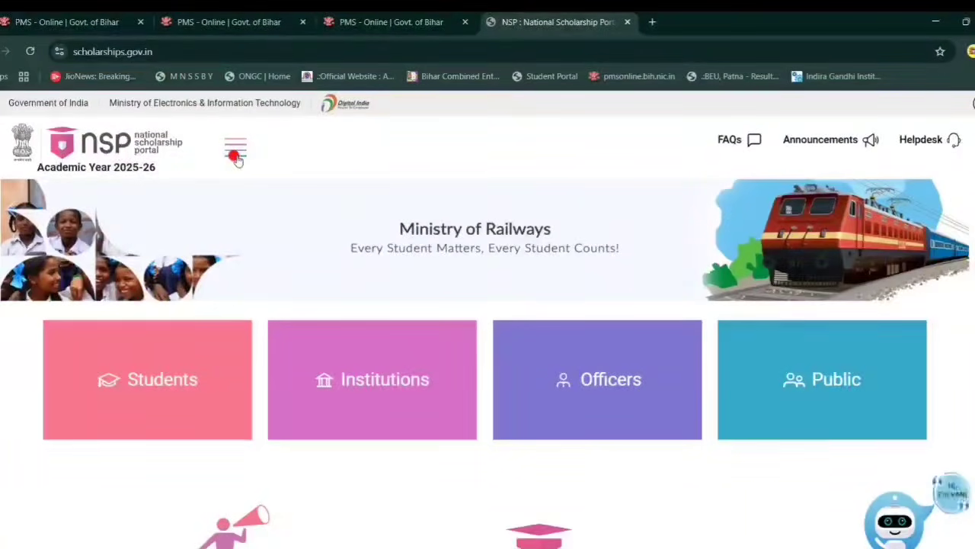
On the National Scholarship Portal, open the new-user registration for One Time Registration (OTR).
left_click(235, 155)
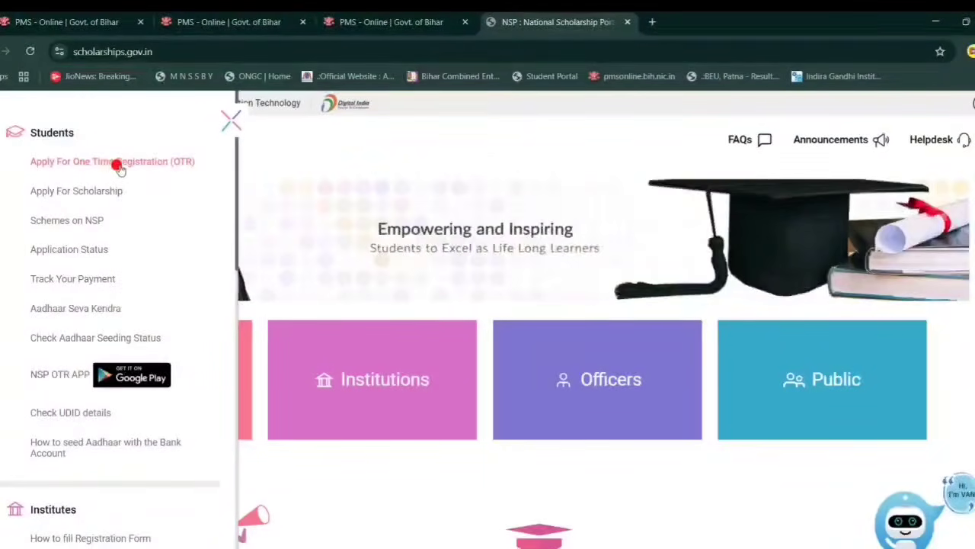
left_click(157, 163)
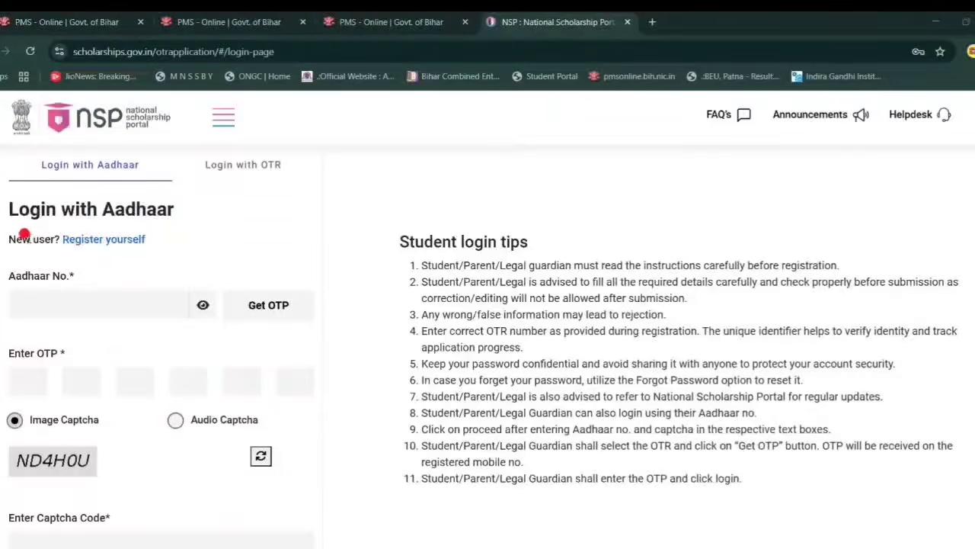
left_click(104, 240)
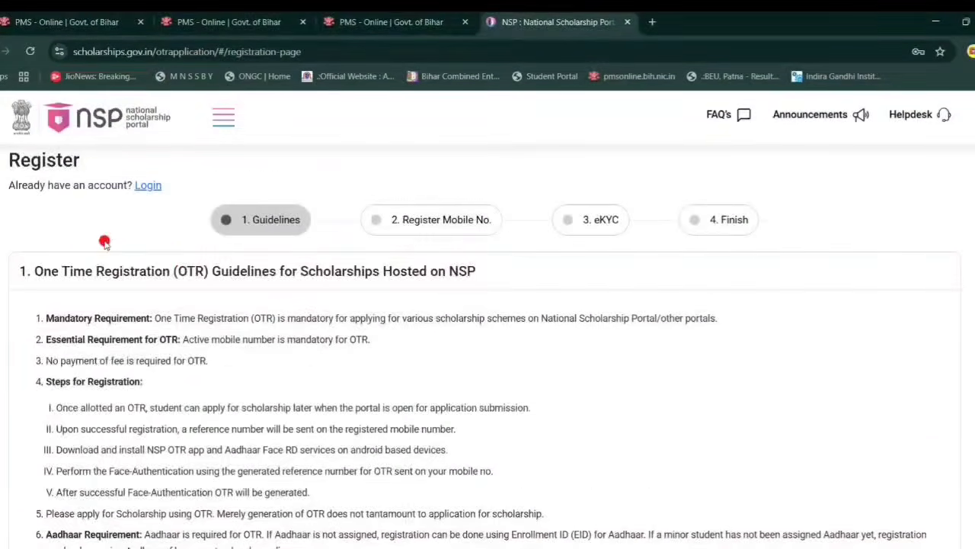
Accept the One Time Registration guidelines and the Aadhaar/OTR de-duplication consent, and proceed to mobile number registration.
scroll(298, 263, "down", 3)
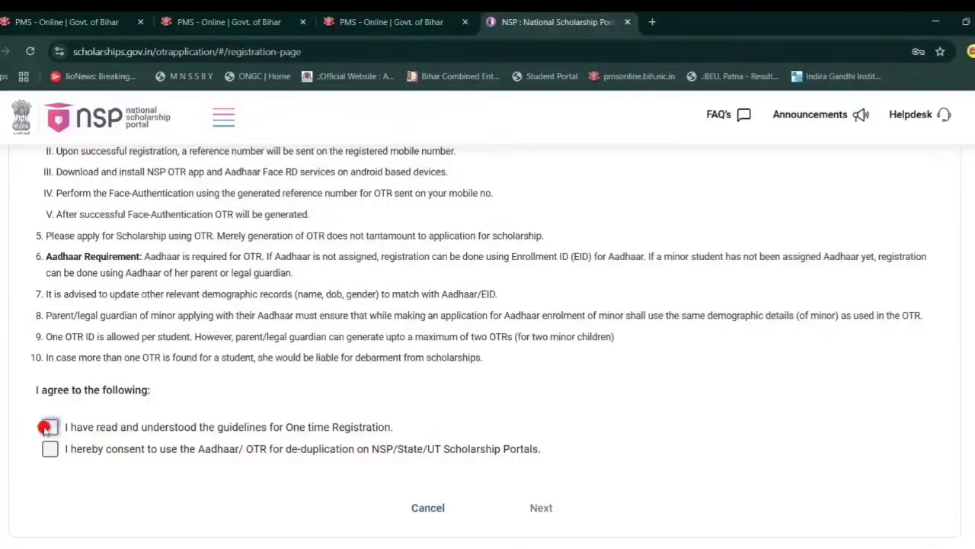
left_click(49, 449)
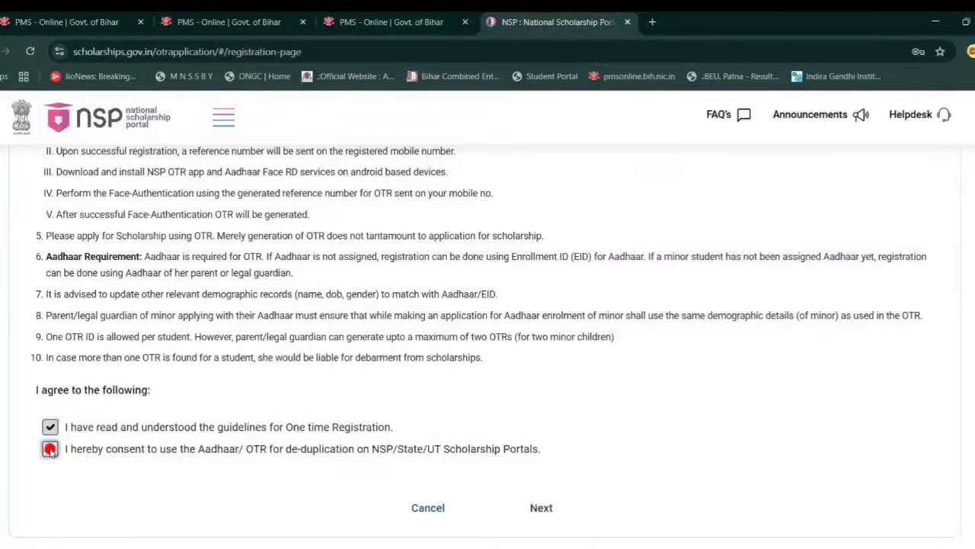
left_click(536, 521)
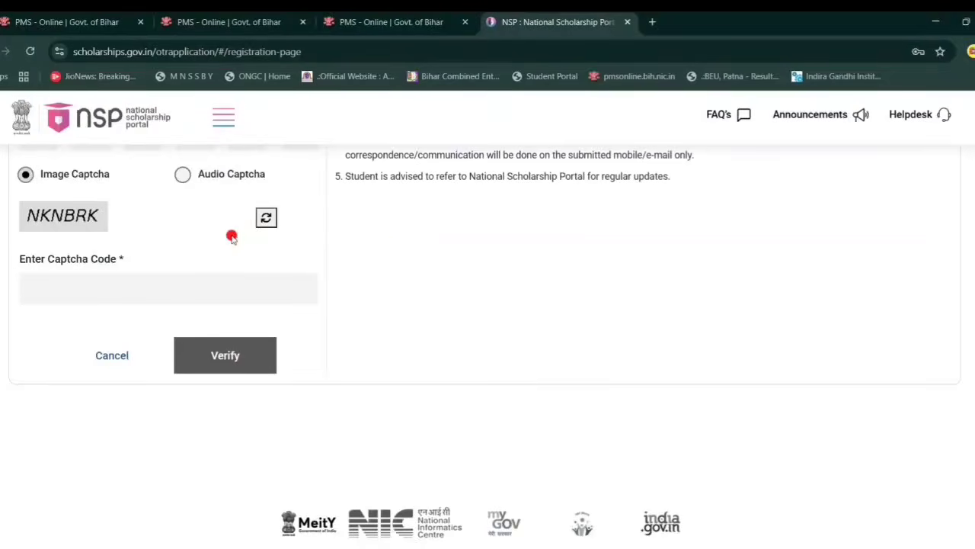
Fill in the mobile number, its OTP and the captcha code, and verify them to proceed to eKYC.
scroll(231, 237, "up", 4)
scroll(124, 297, "down", 1)
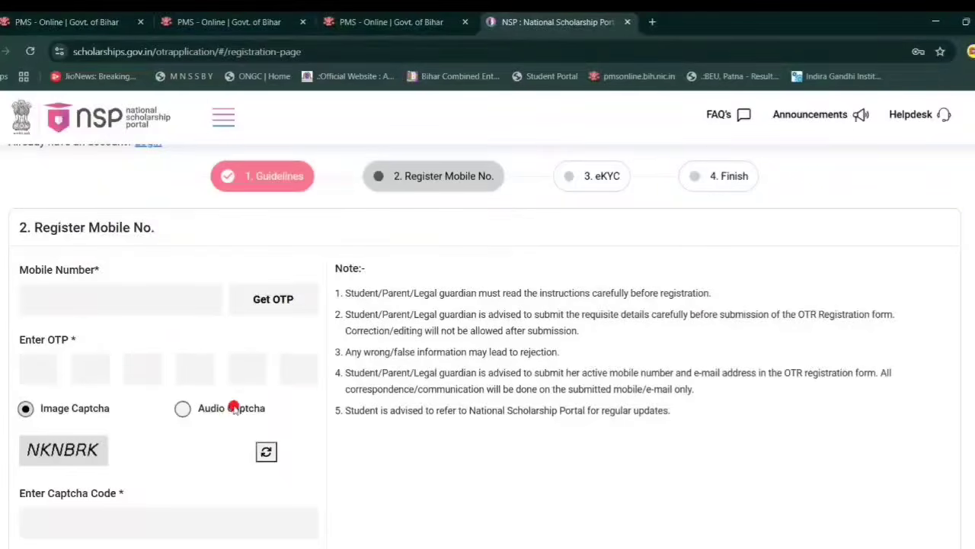
scroll(97, 465, "down", 1)
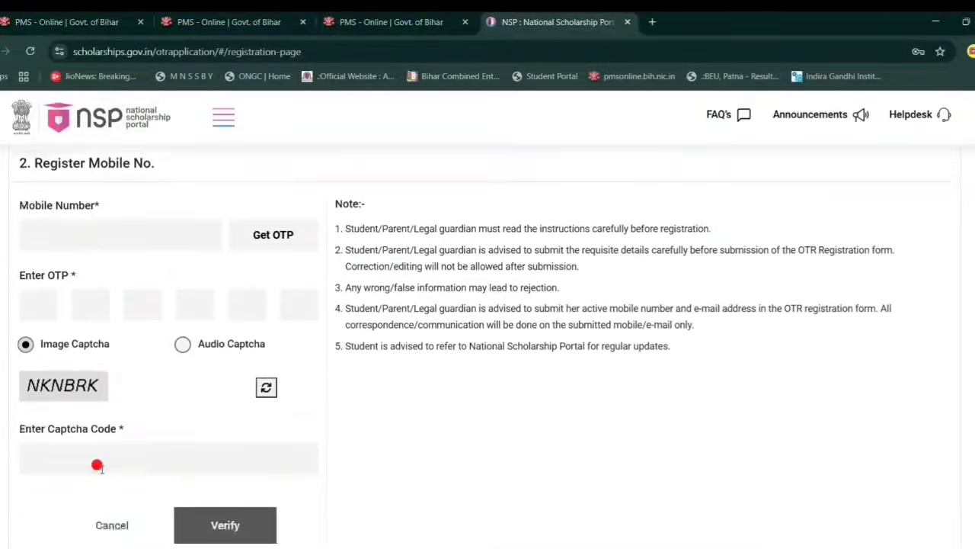
left_click(98, 454)
scroll(97, 452, "down", 1)
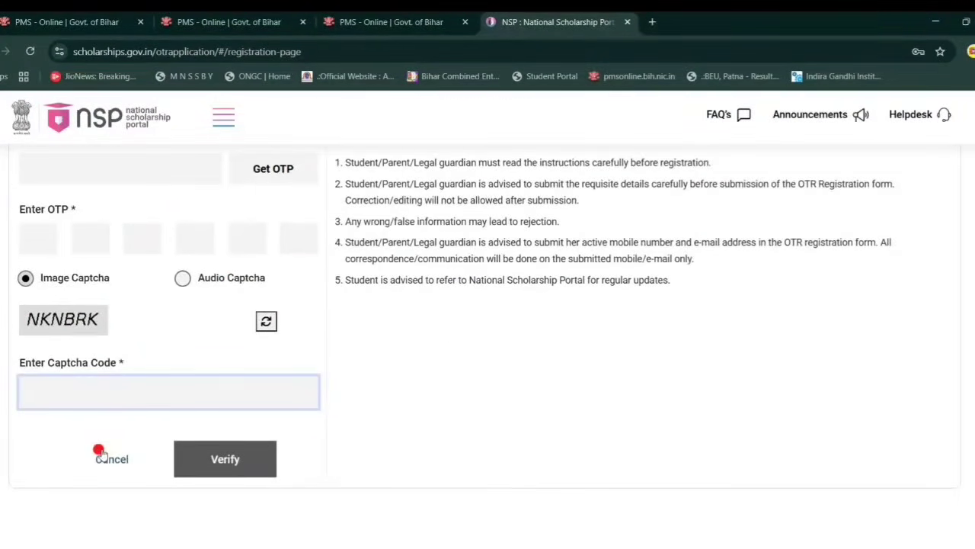
left_click(232, 461)
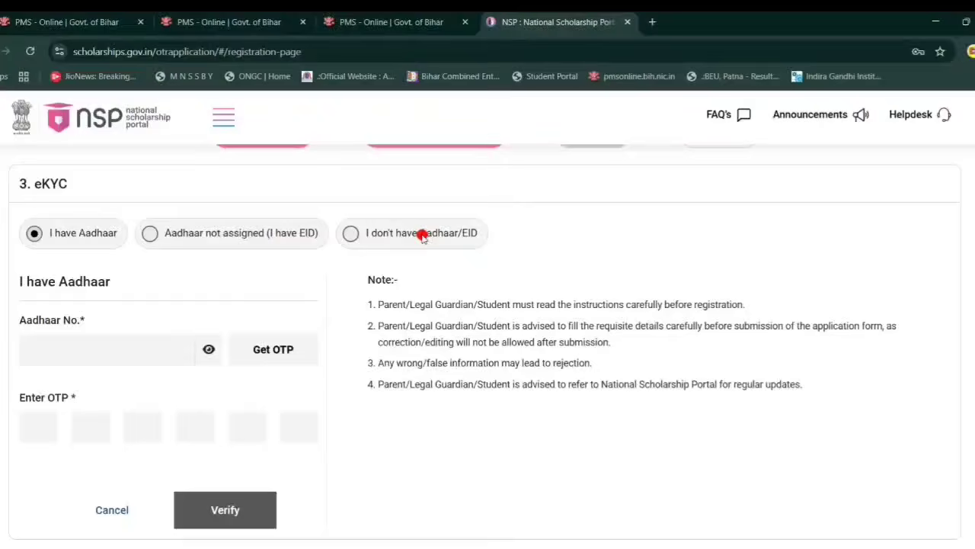
Check the I don't have Aadhaar/EID option, choose I have Aadhaar instead, and verify the Aadhaar number with its OTP.
left_click(351, 234)
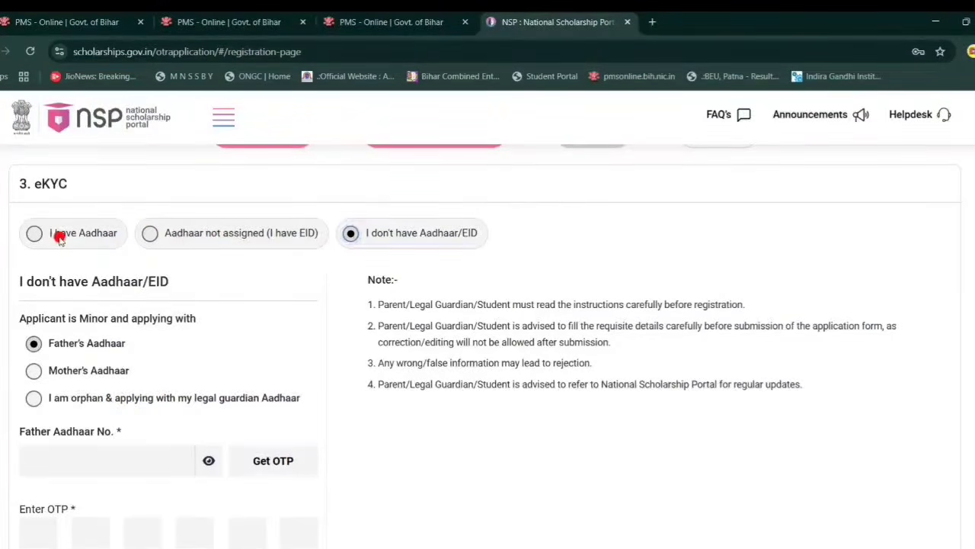
left_click(32, 234)
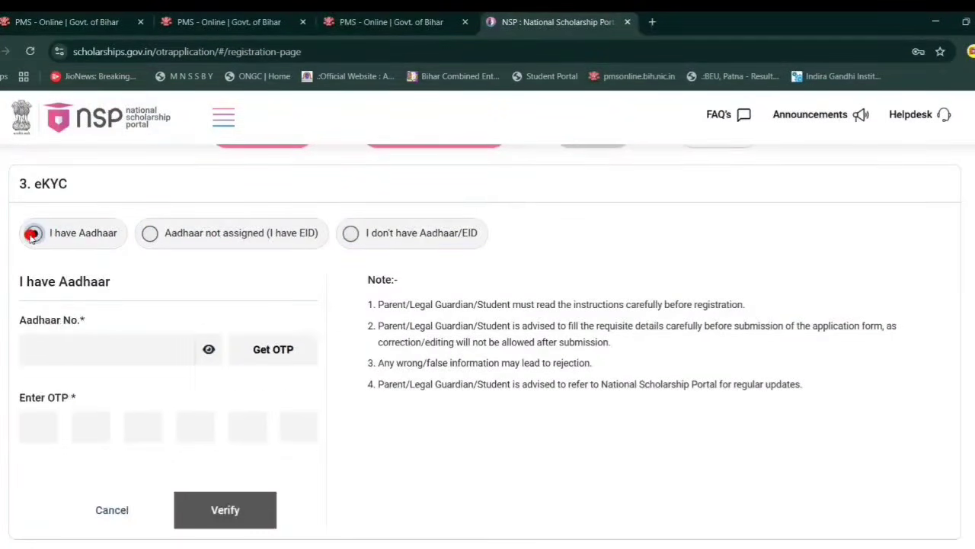
scroll(100, 333, "down", 1)
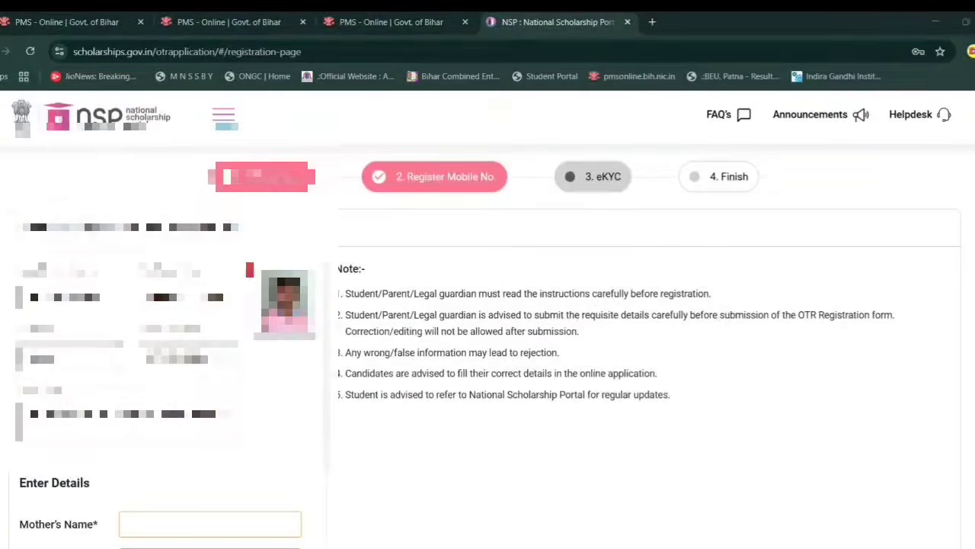
Examine the eKYC details page, including the mother's name and email fields and the NPCI mapper status.
scroll(488, 343, "down", 3)
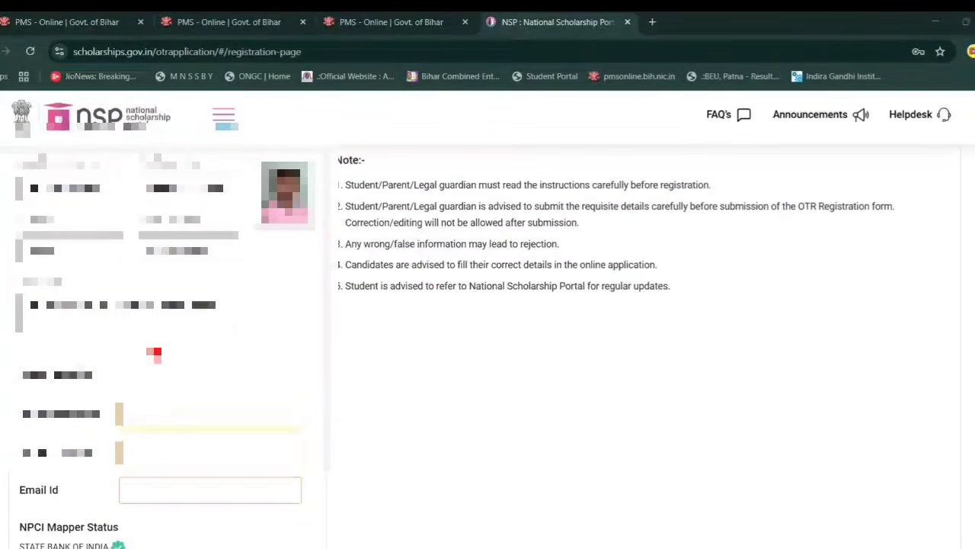
scroll(283, 246, "down", 5)
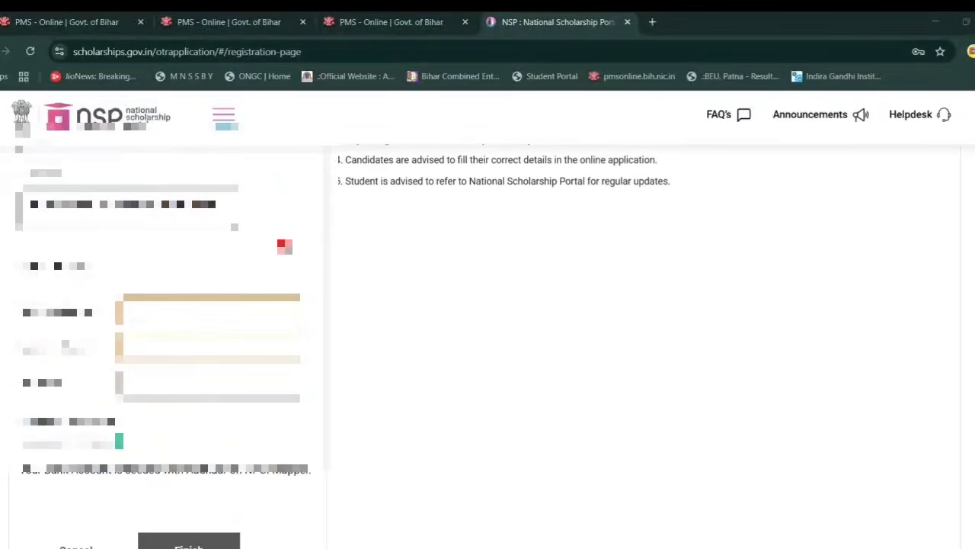
scroll(240, 268, "up", 1)
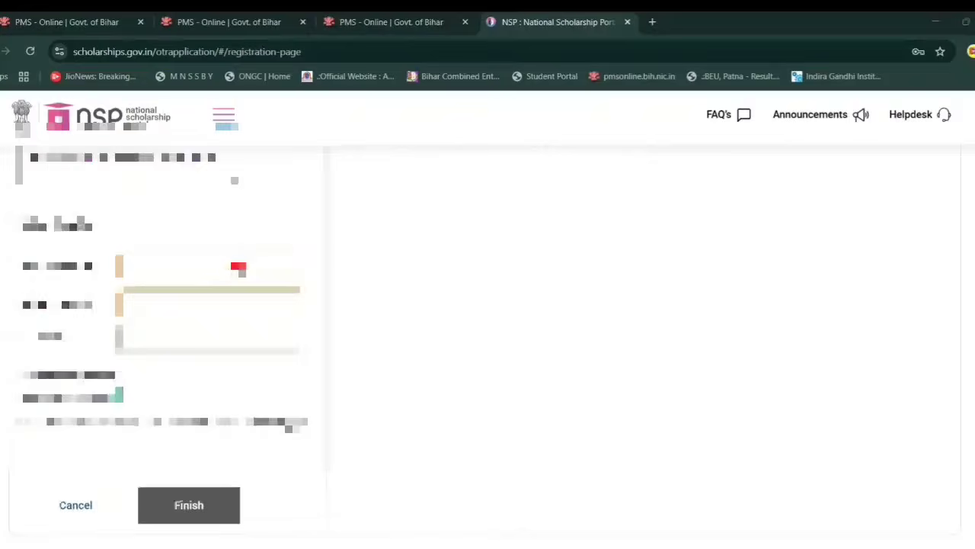
scroll(222, 251, "down", 2)
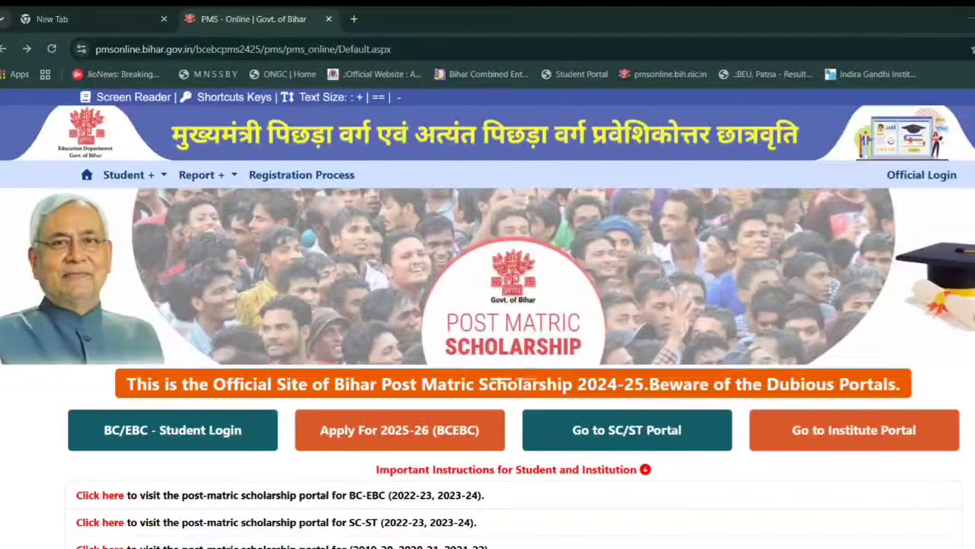
Close the blank tab, open Apply For 2025-26 (BCEBC), and request an OTP with the OTR number and captcha.
left_click(164, 19)
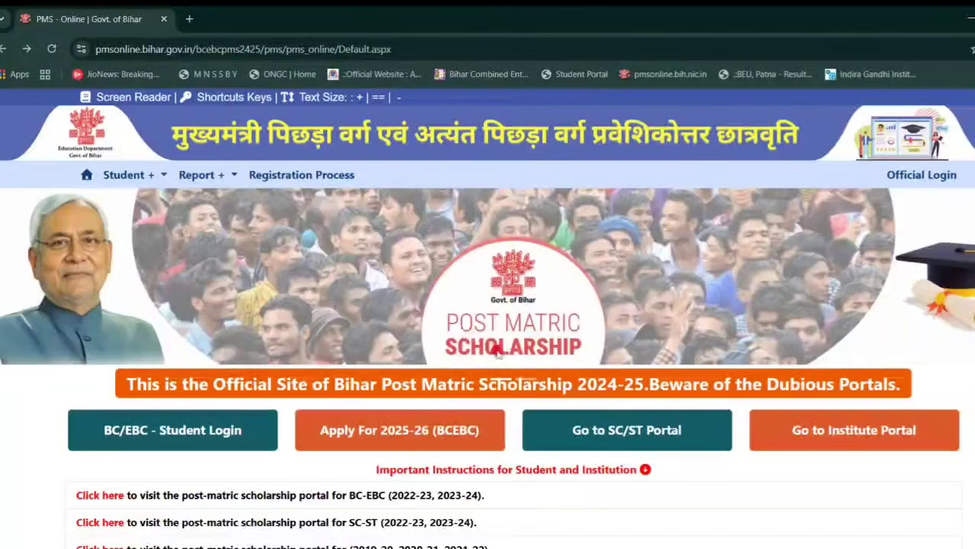
left_click(376, 431)
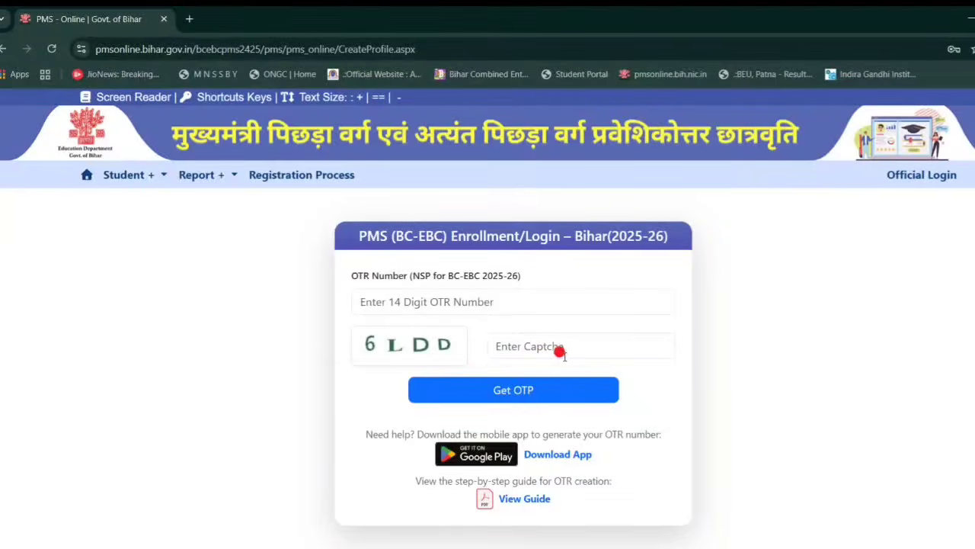
left_click(517, 391)
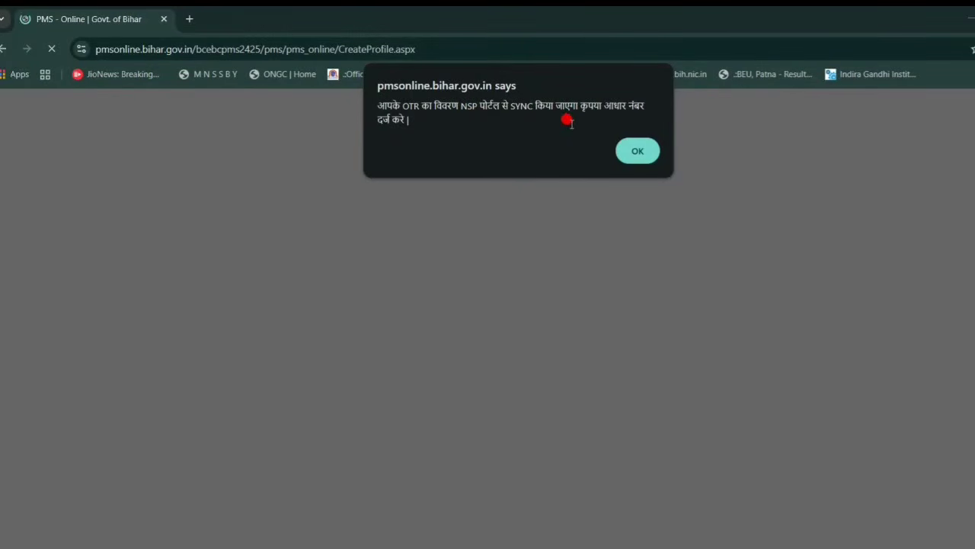
Accept the OTR sync notice and submit the Aadhaar number, date of birth and captcha.
left_click(637, 152)
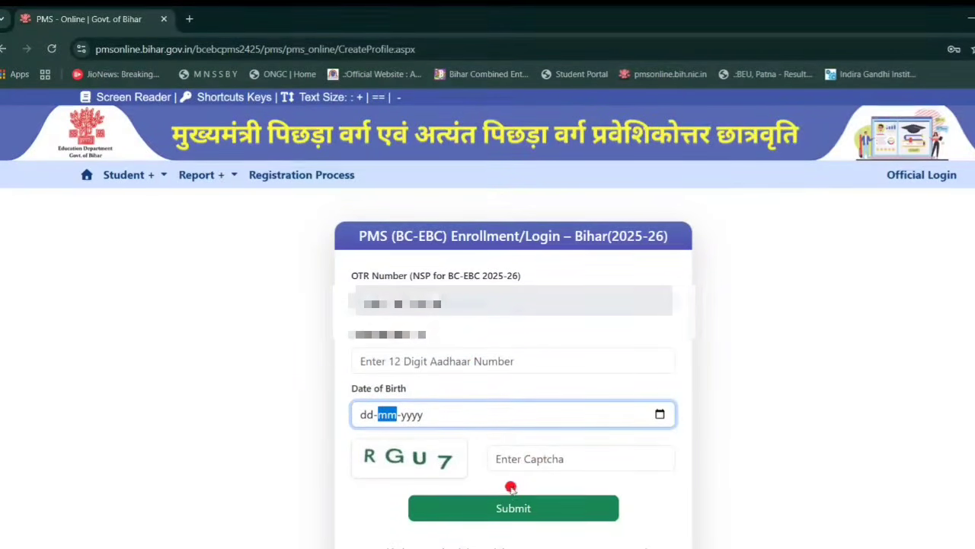
left_click(470, 511)
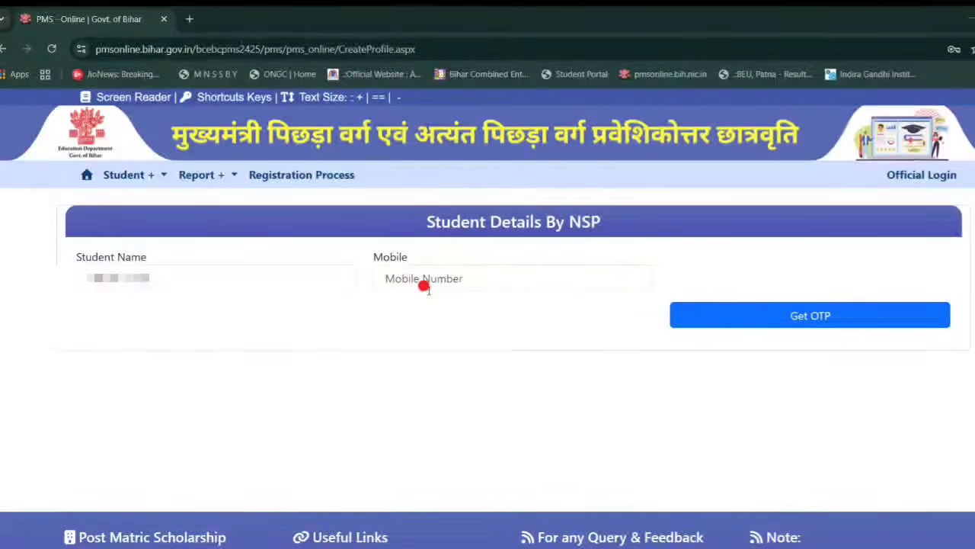
Complete the Student Details By NSP form with the mobile number, district, category and 6-digit OTP, and submit it.
left_click(428, 279)
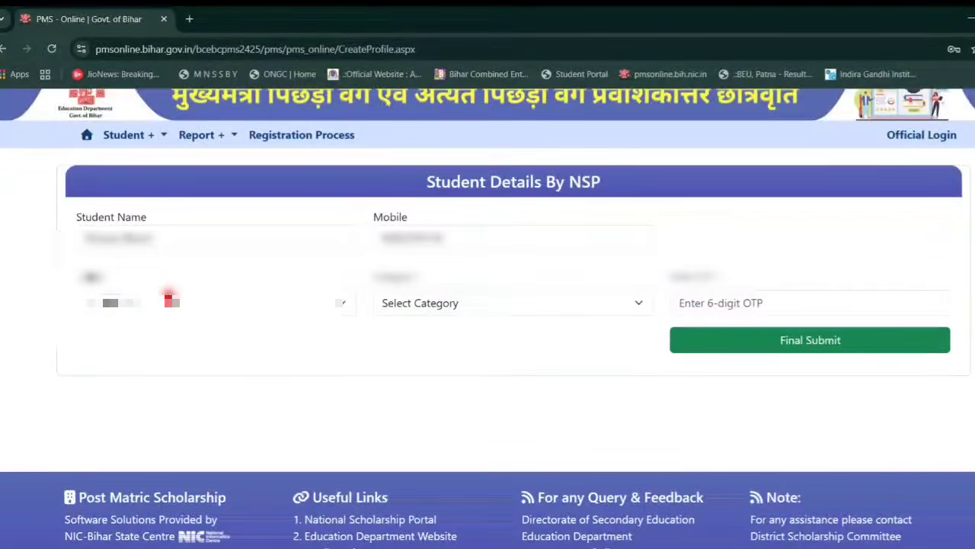
left_click(164, 302)
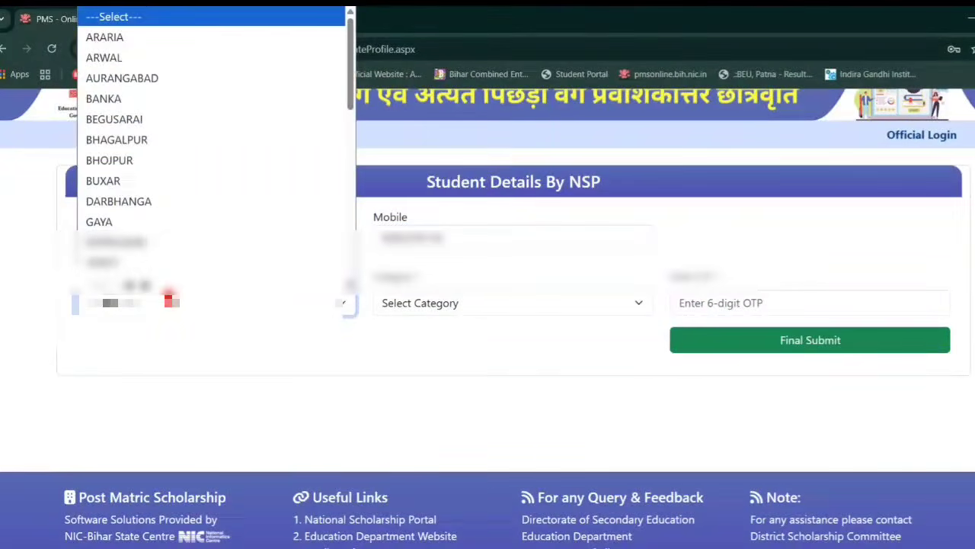
left_click(378, 305)
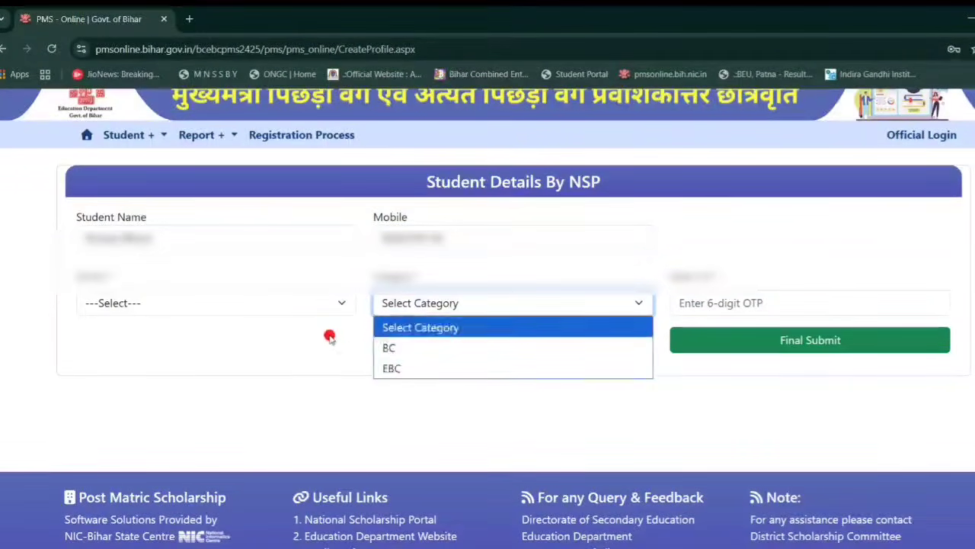
left_click(694, 293)
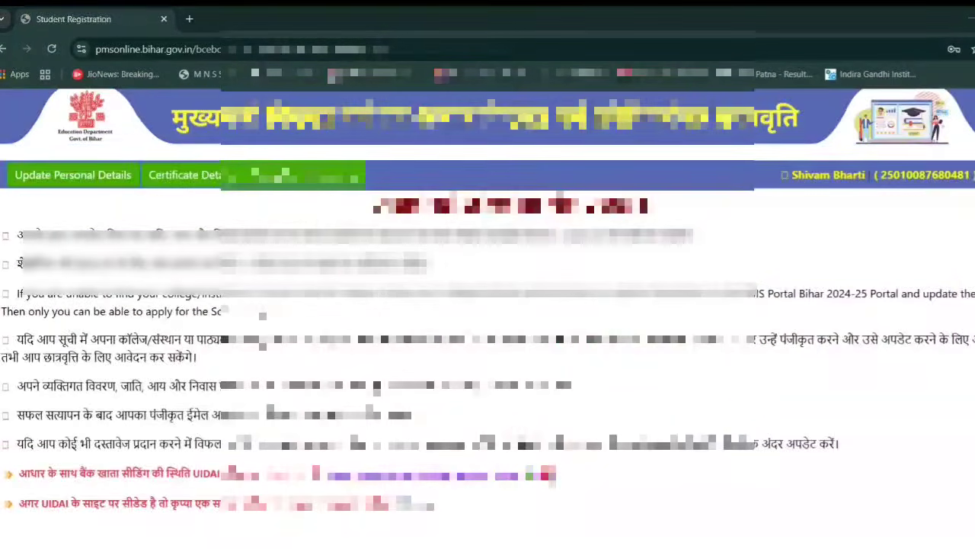
Review the scholarship instructions and the personal details, certificate and Aadhaar seeding statuses on the student's home page.
scroll(434, 500, "down", 1)
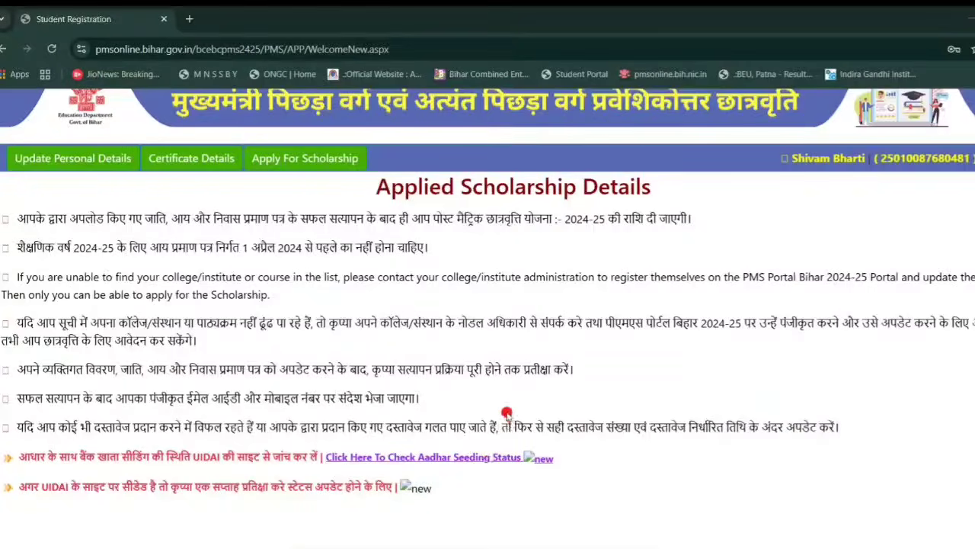
scroll(482, 343, "down", 1)
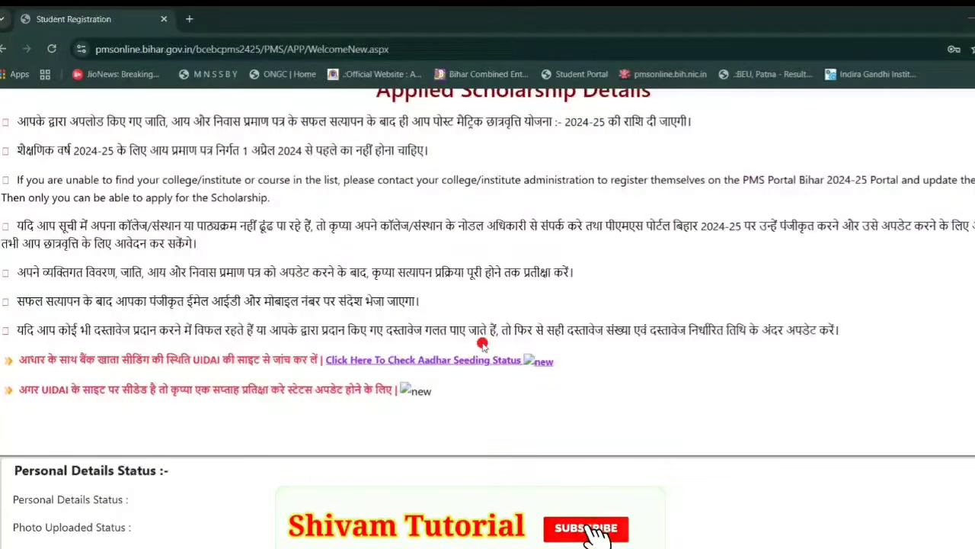
scroll(482, 343, "down", 2)
scroll(482, 343, "down", 3)
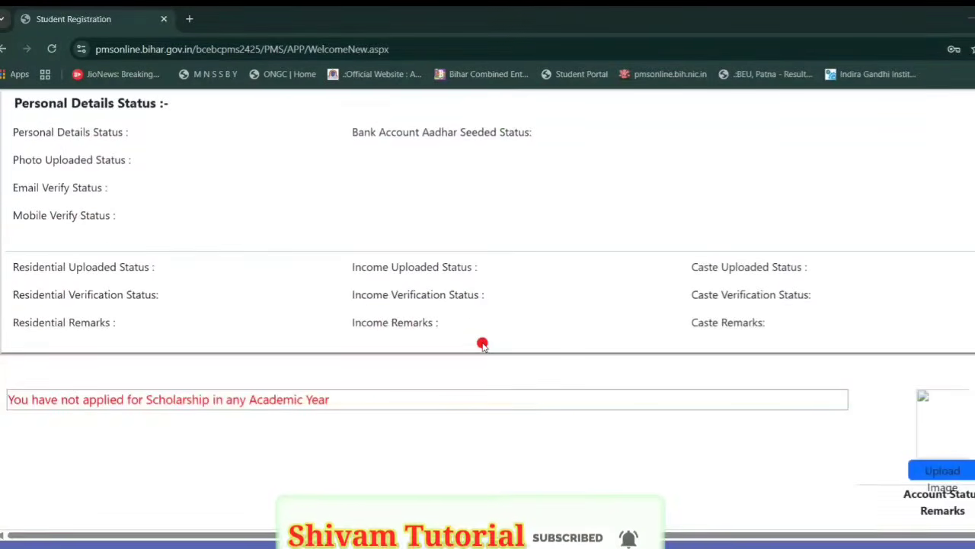
scroll(482, 343, "up", 2)
scroll(482, 343, "up", 3)
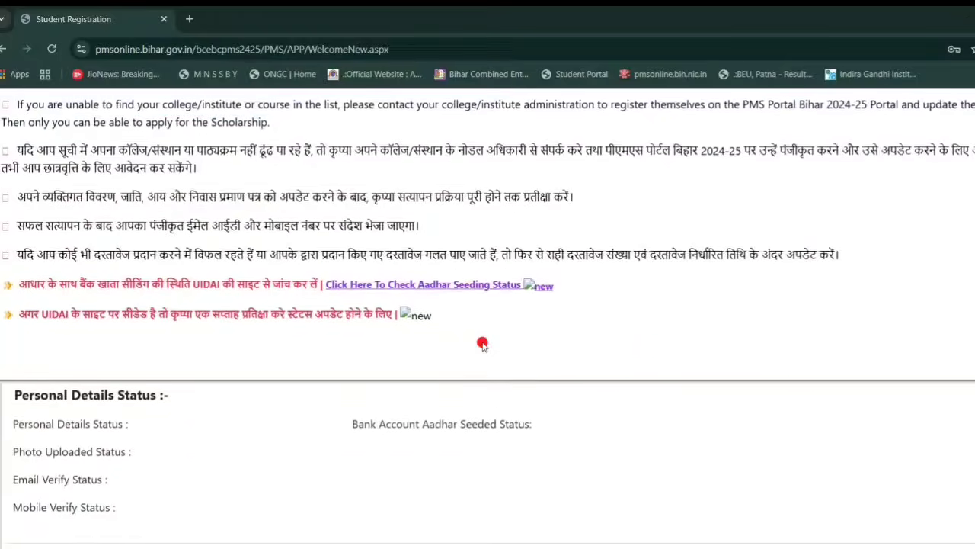
scroll(482, 344, "up", 2)
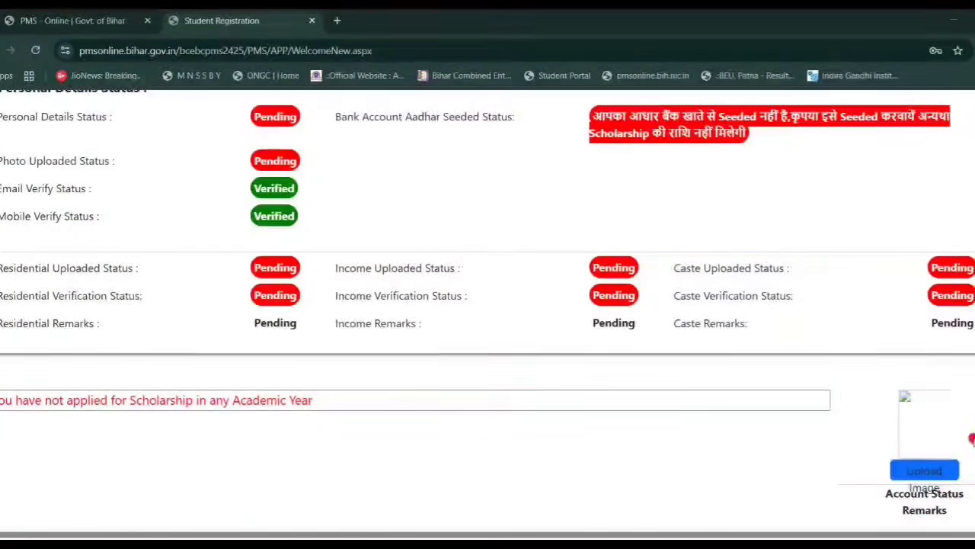
Upload the student's photo through the image update page and return to the student home page.
left_click(933, 470)
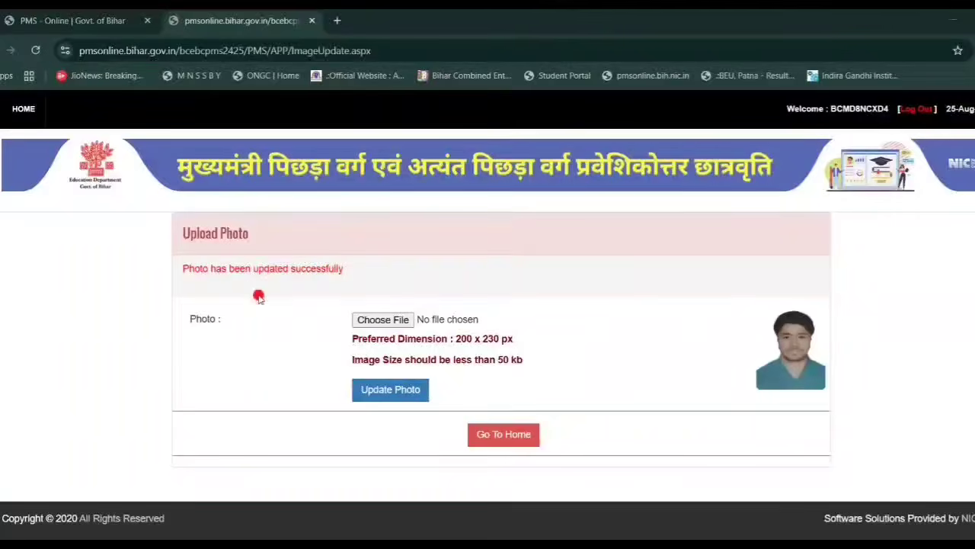
left_click(504, 434)
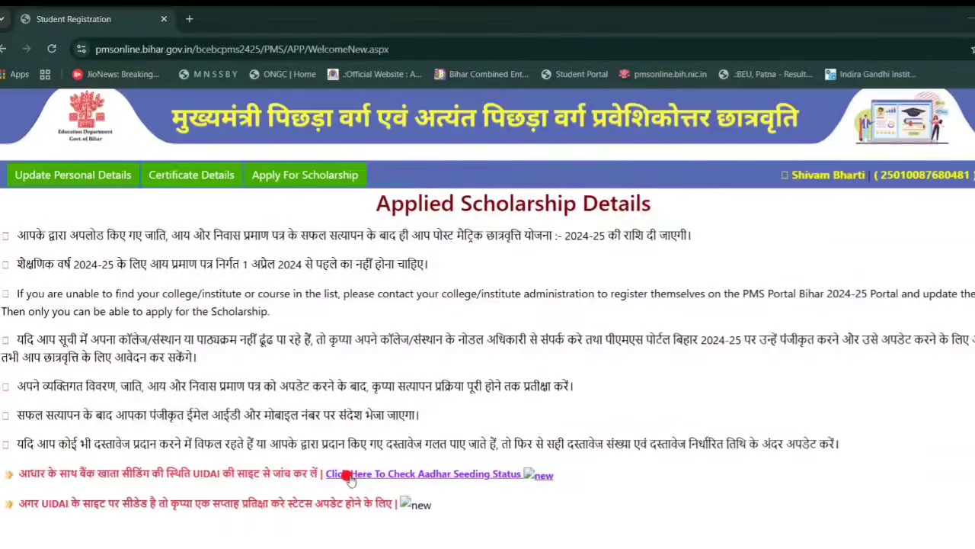
Open the form for updating personal details and set the academic year to 2025-2026.
left_click(55, 188)
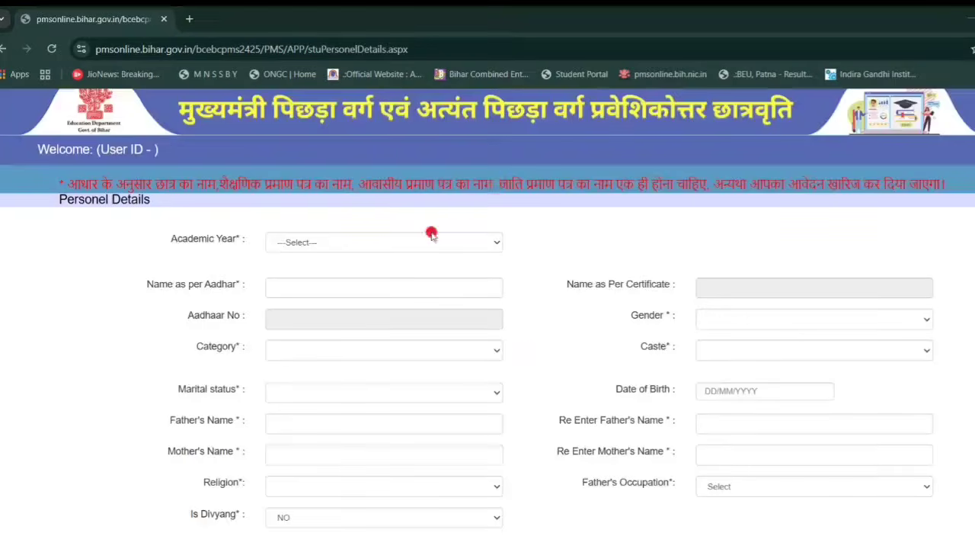
left_click(423, 244)
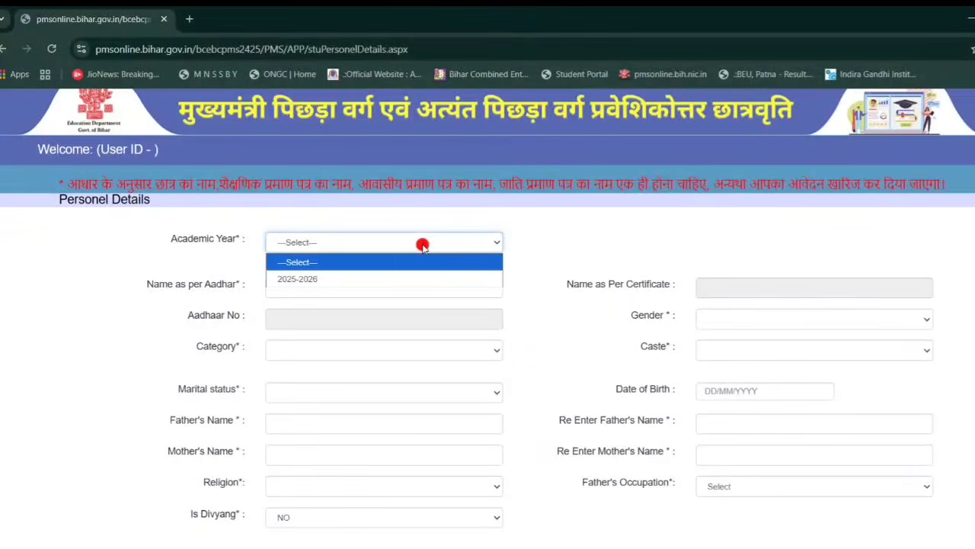
left_click(392, 278)
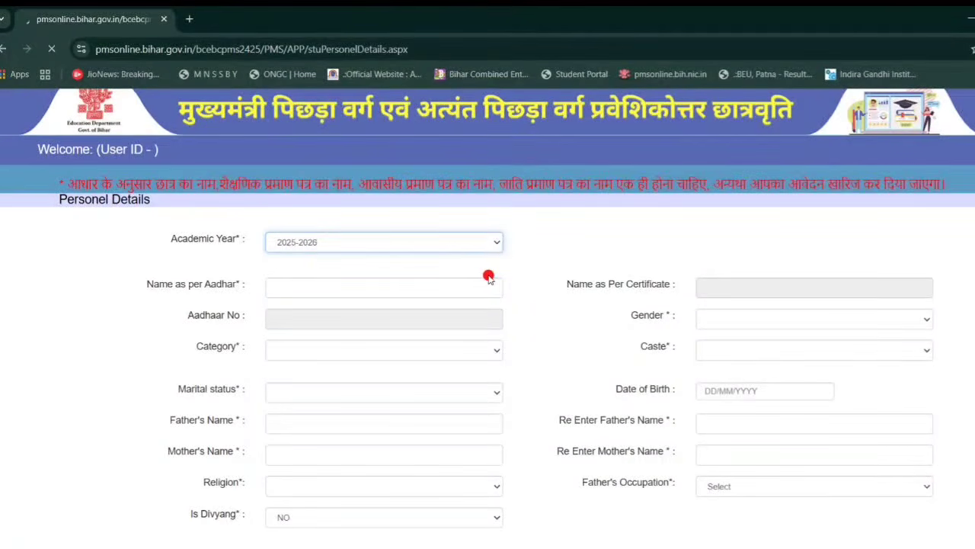
Review the caste, marital status, father's occupation, Divyang status, home district and block fields in the personal and address details.
scroll(491, 277, "down", 1)
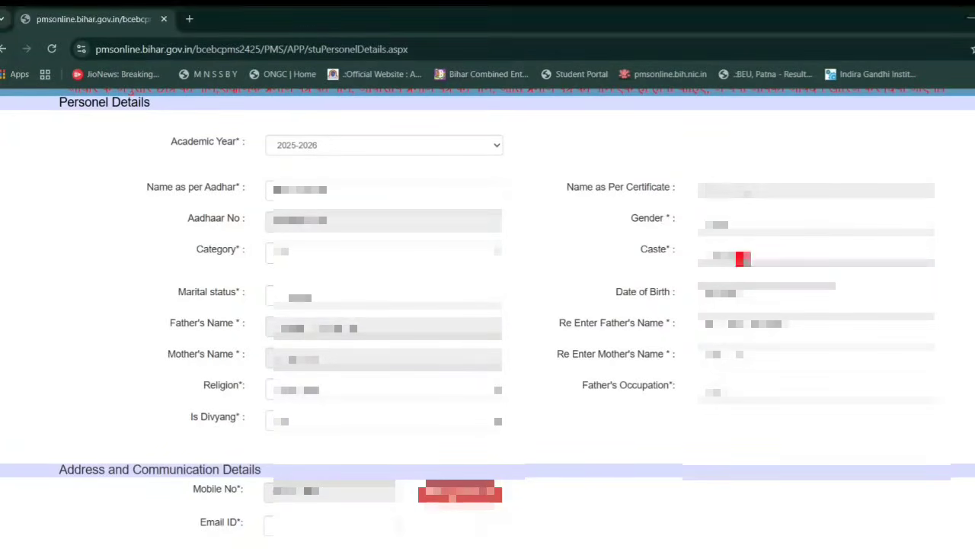
left_click(736, 263)
left_click(587, 233)
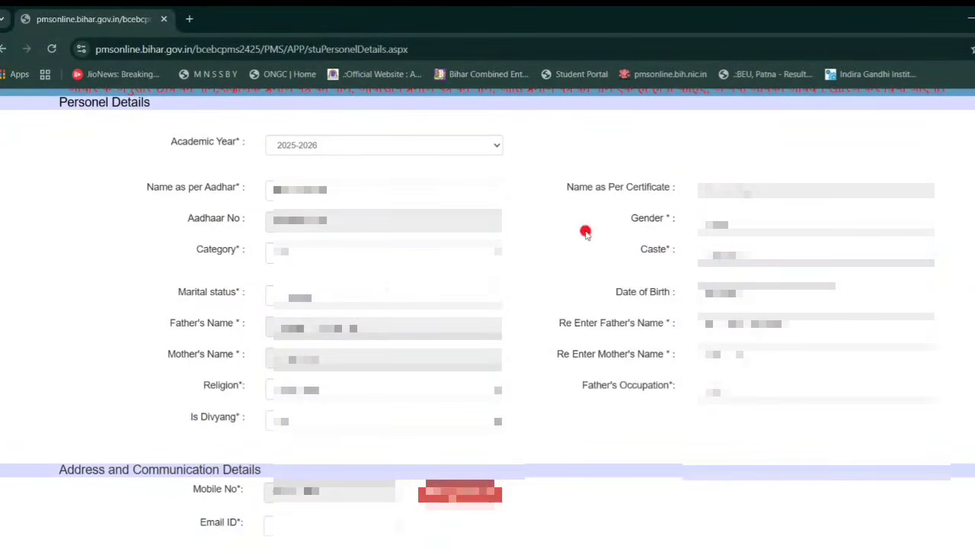
left_click(392, 293)
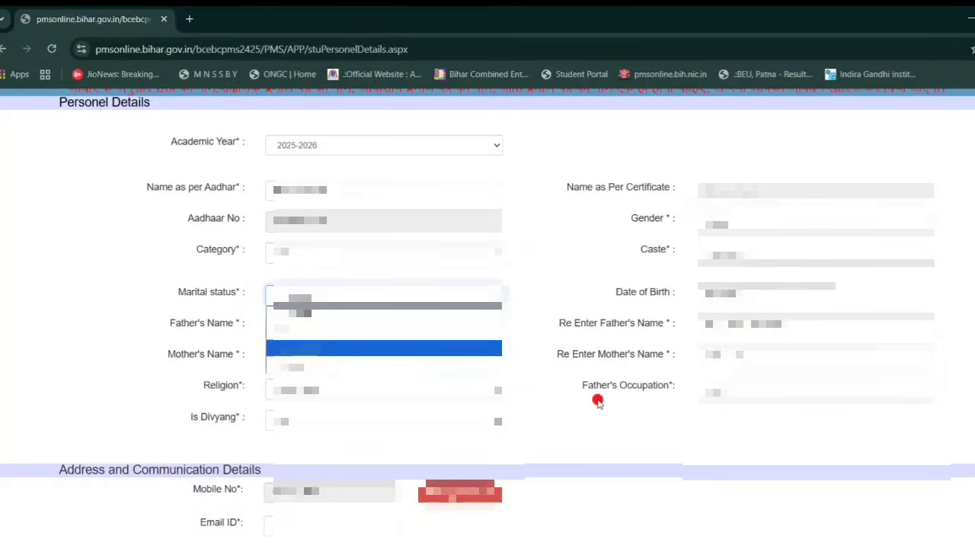
left_click(573, 393)
scroll(782, 344, "down", 1)
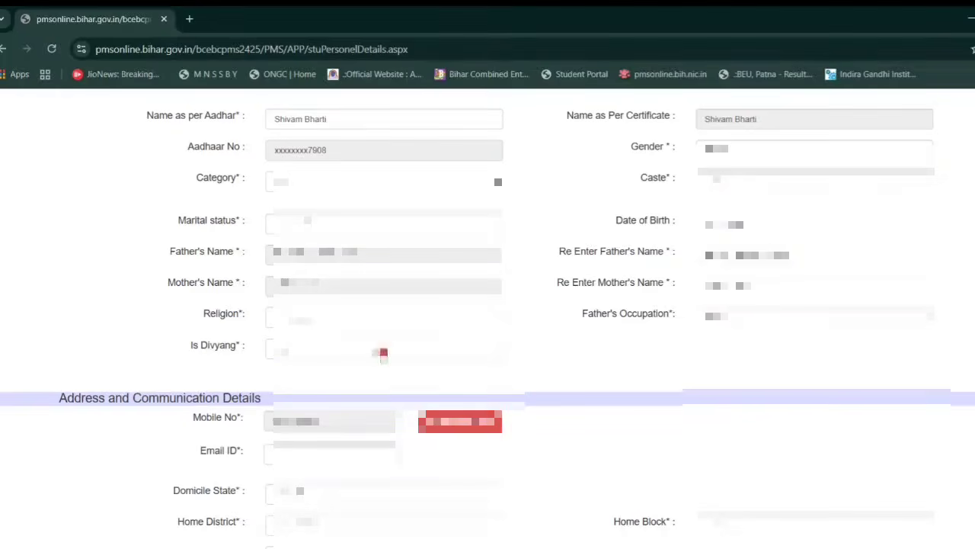
left_click(312, 351)
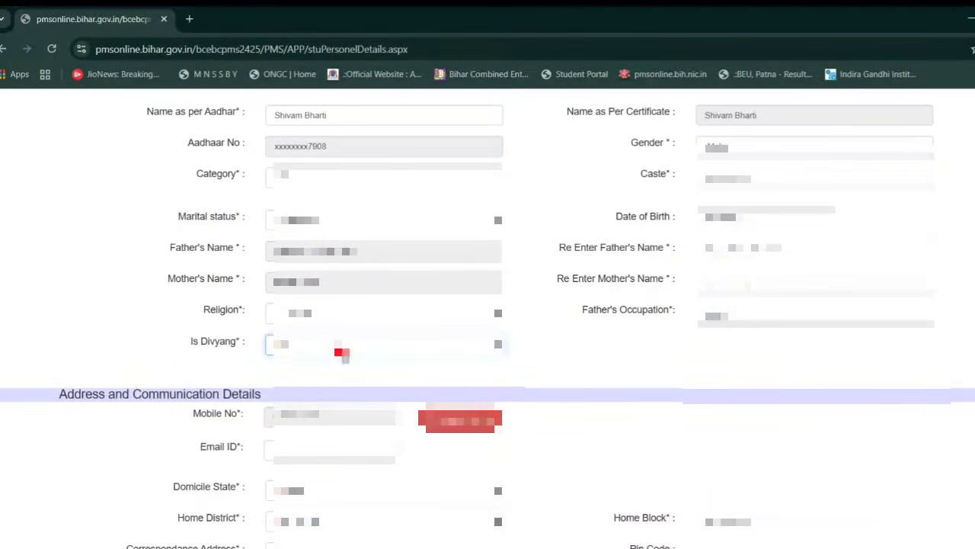
scroll(346, 367, "down", 3)
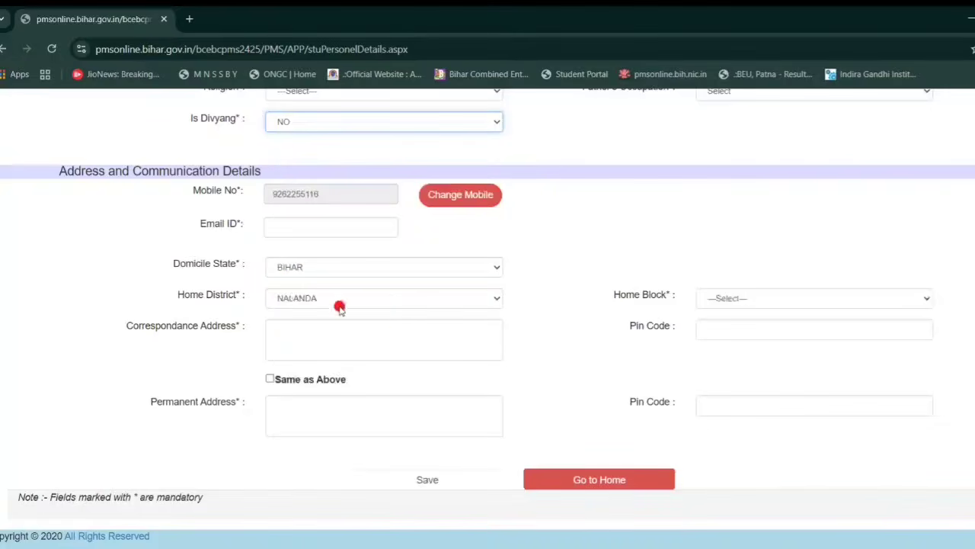
left_click(725, 304)
left_click(640, 323)
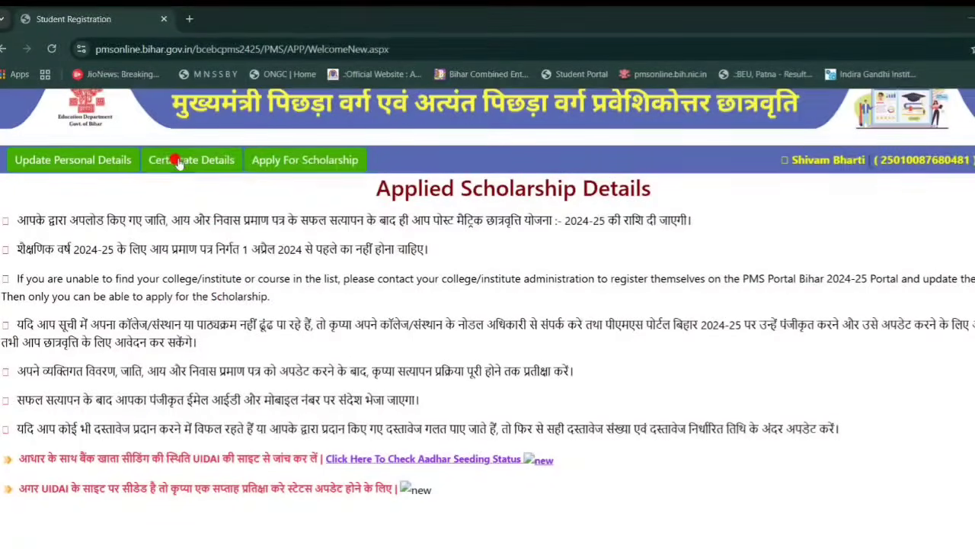
Open the certificate details form and set its academic year to 2025-2026.
left_click(223, 159)
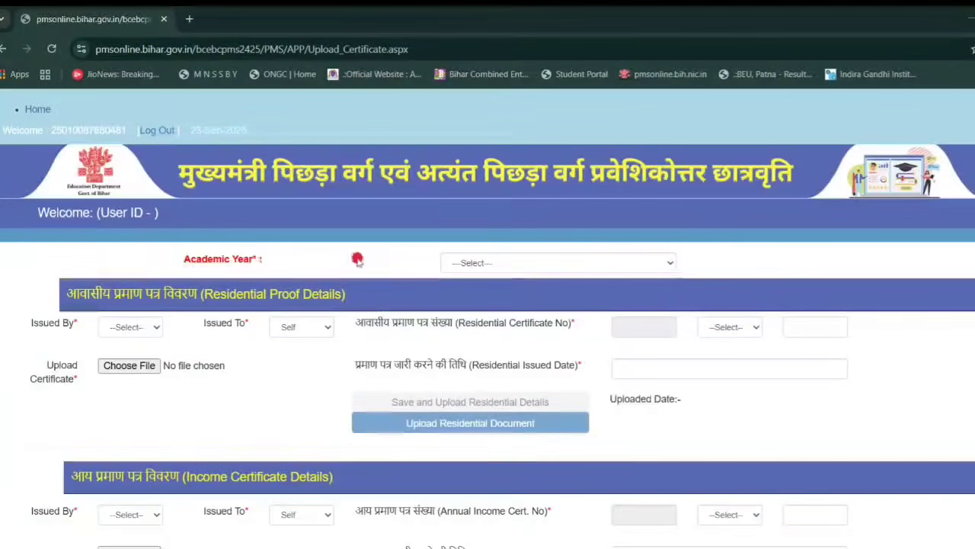
left_click(476, 263)
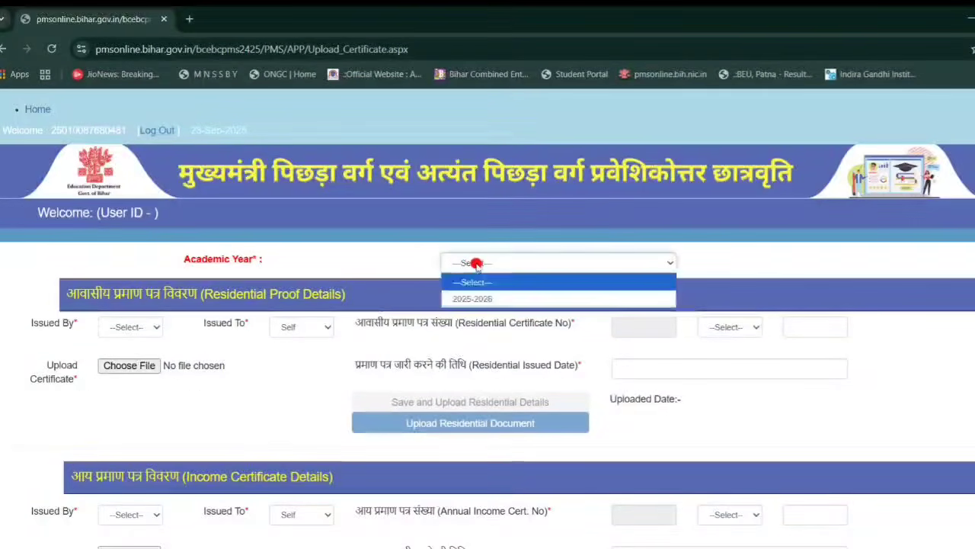
left_click(473, 297)
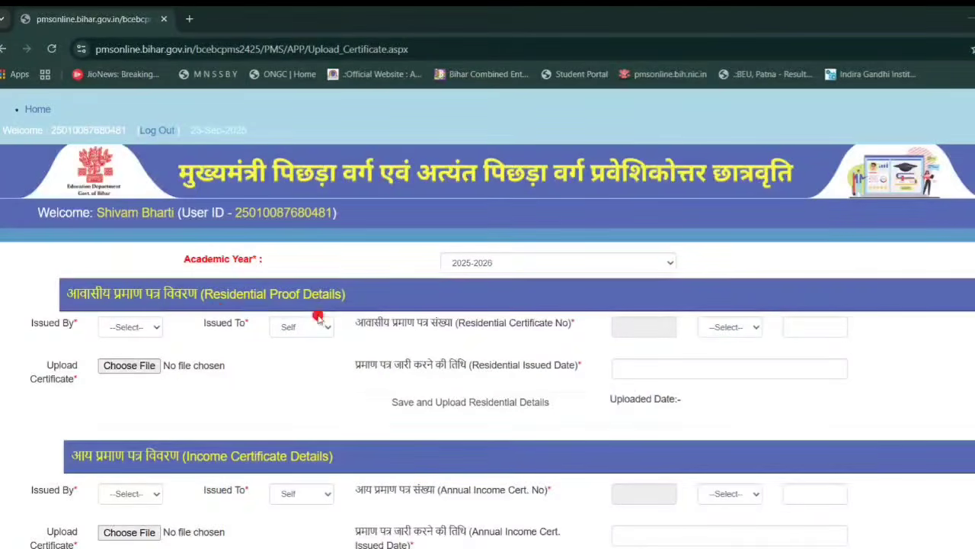
Save and upload the residential certificate PDF with issuer RO, issued to Self, year 2025, its certificate number and issue date 17/03/2025.
left_click(163, 329)
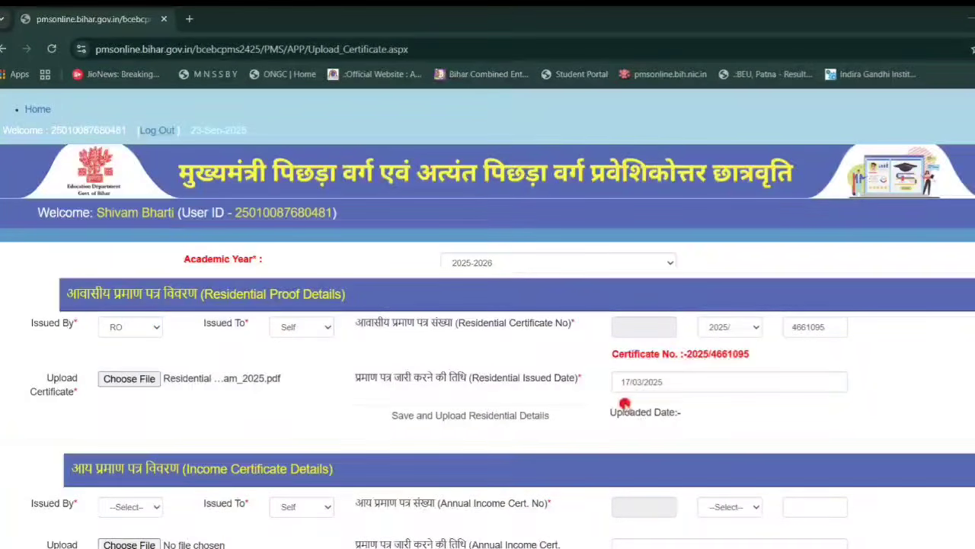
left_click(128, 380)
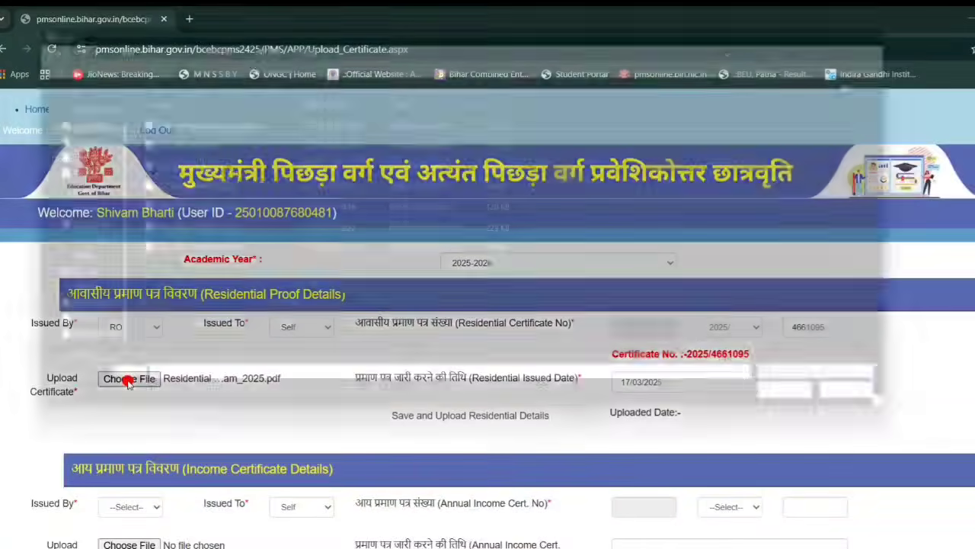
key("Escape")
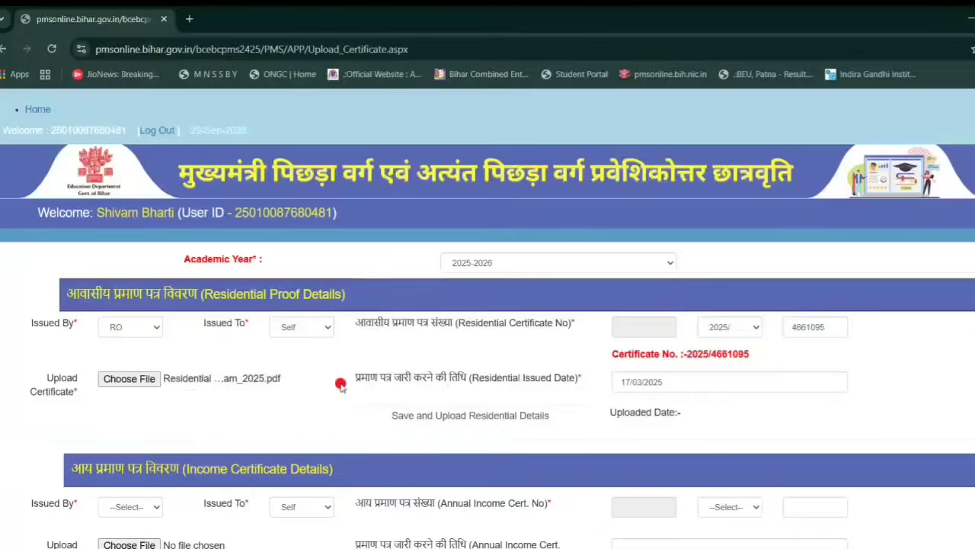
left_click(432, 417)
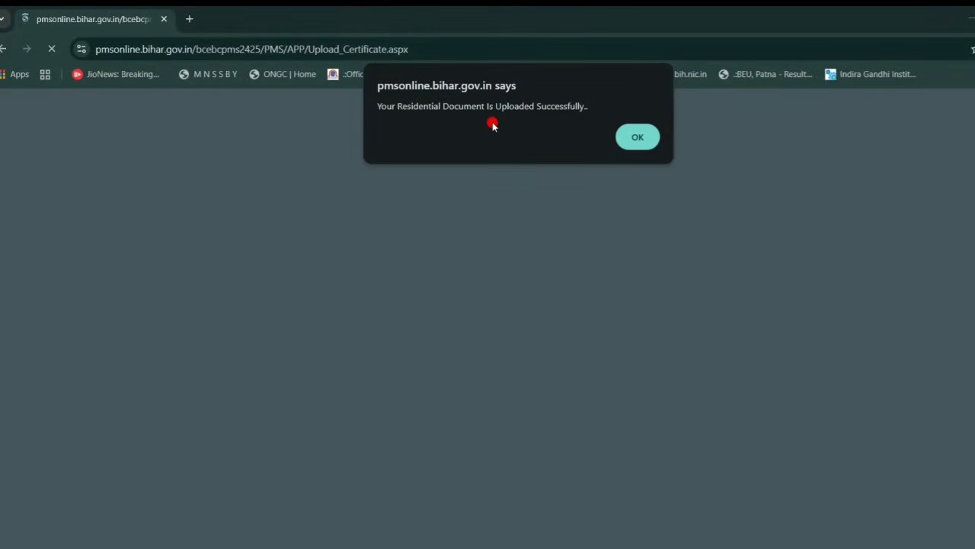
left_click(628, 140)
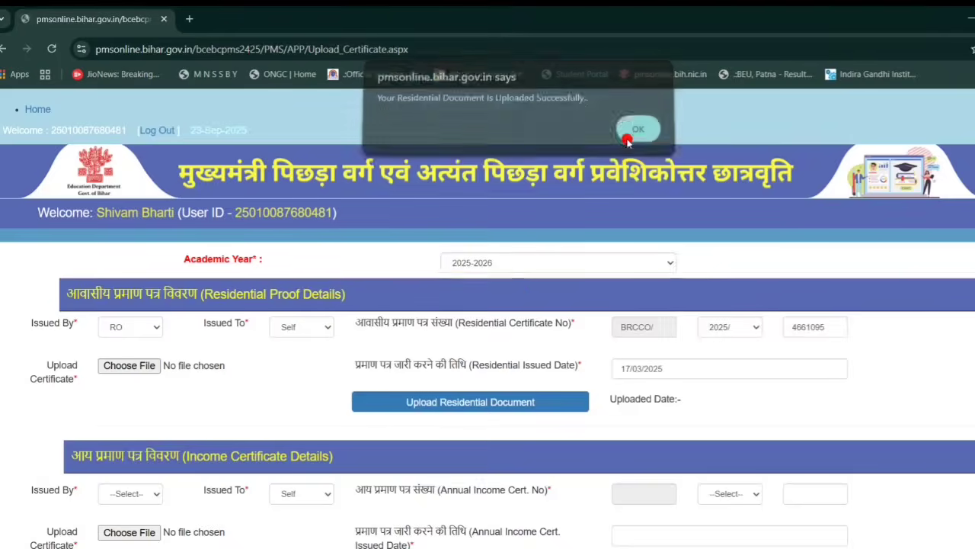
Save and upload the income certificate PDF with issuer RO, issued to Self, year 2025, certificate number, issue date and annual income 98000.
scroll(425, 385, "down", 3)
scroll(425, 386, "down", 1)
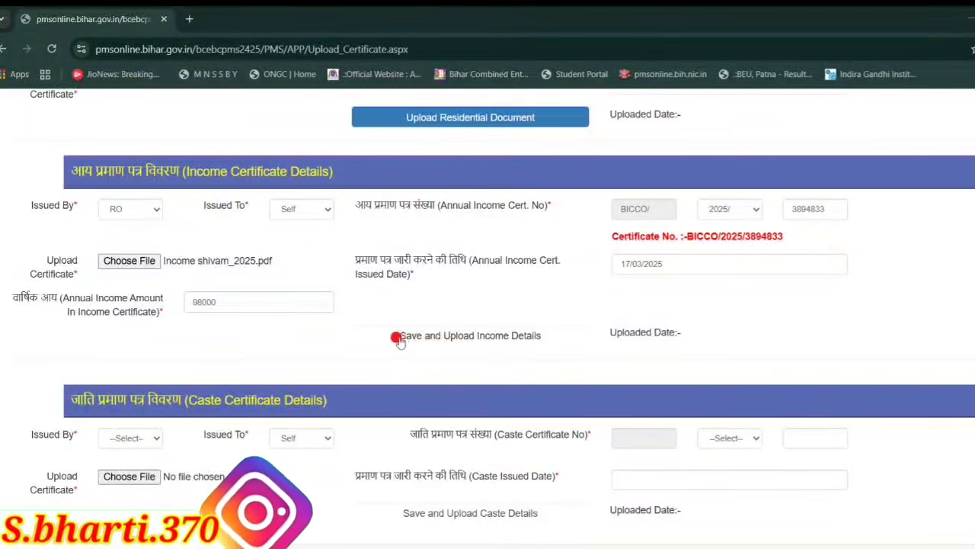
left_click(473, 336)
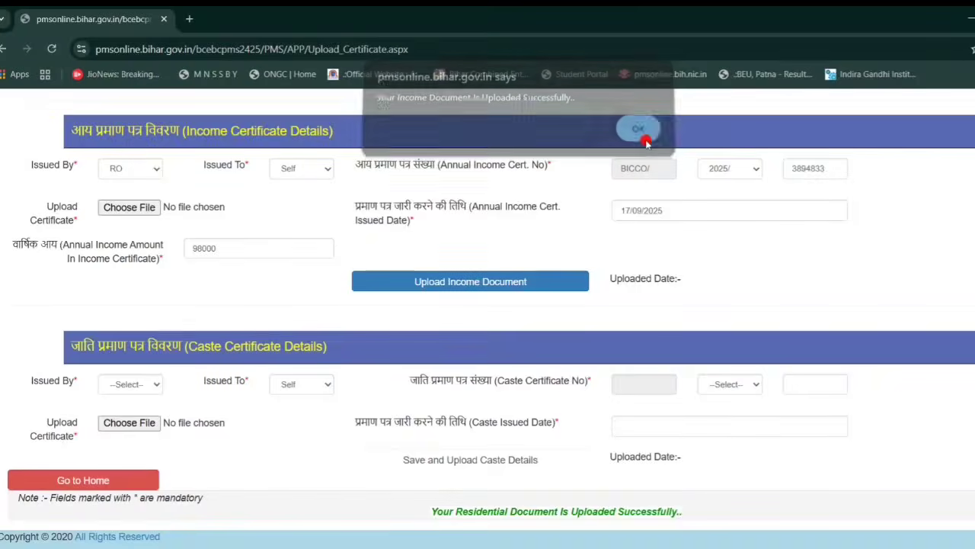
left_click(642, 138)
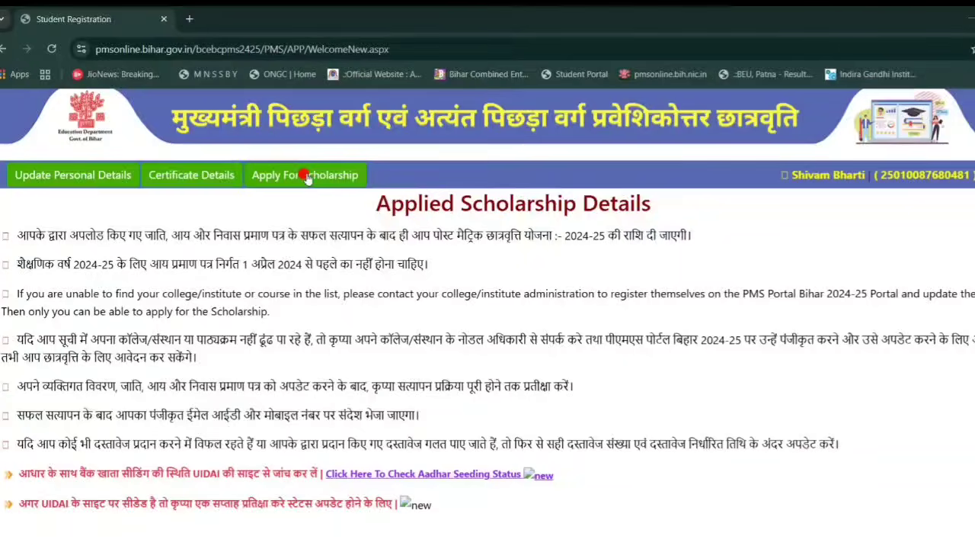
Open the scholarship application and review the academic year, institute state and institute district choices.
left_click(312, 189)
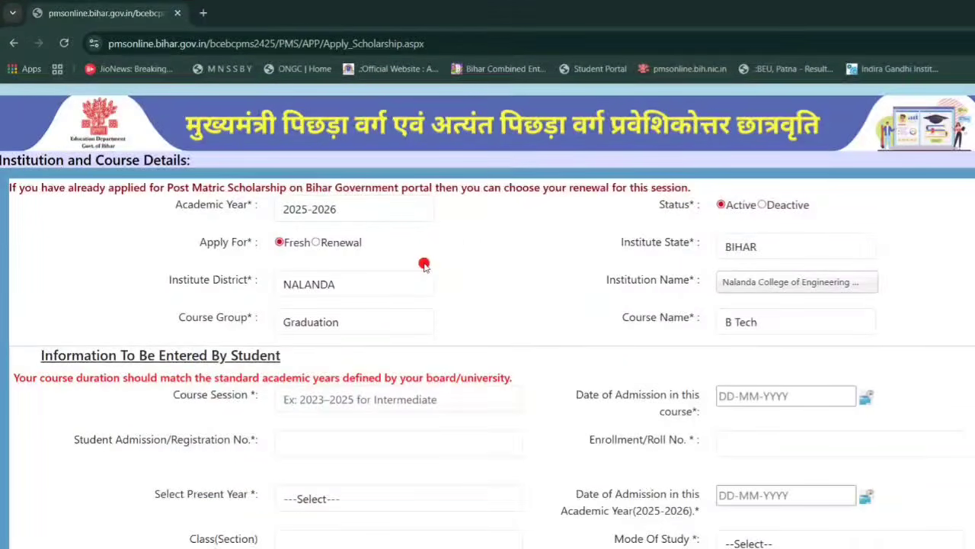
left_click(352, 211)
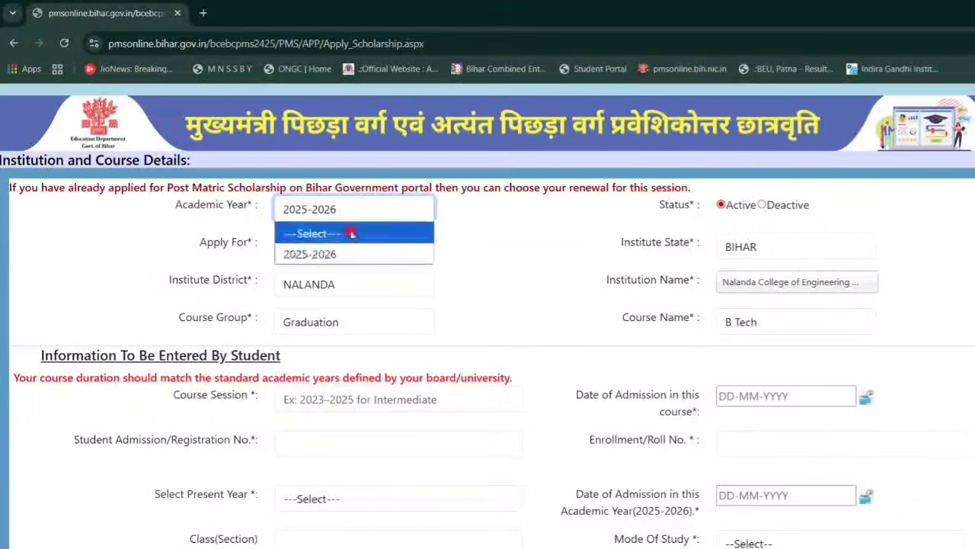
left_click(487, 238)
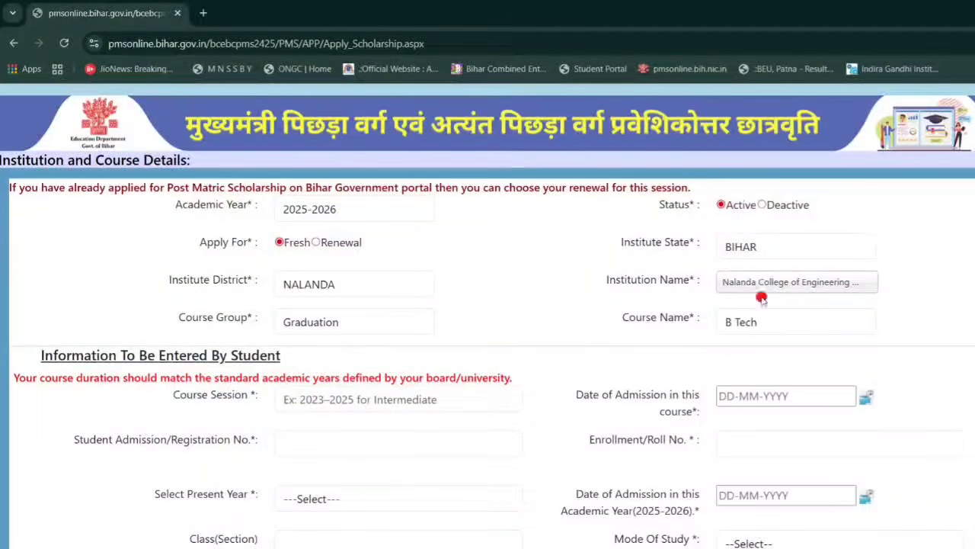
left_click(738, 243)
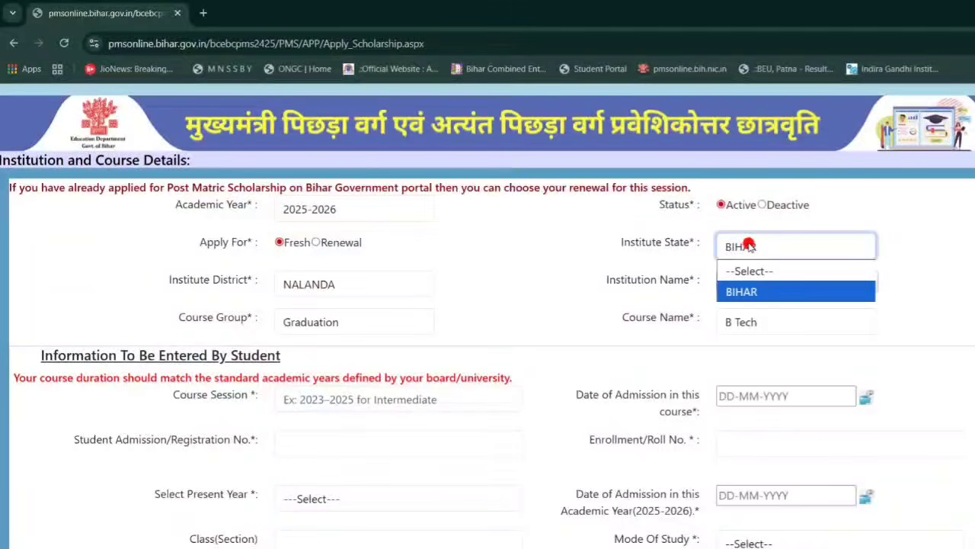
left_click(602, 265)
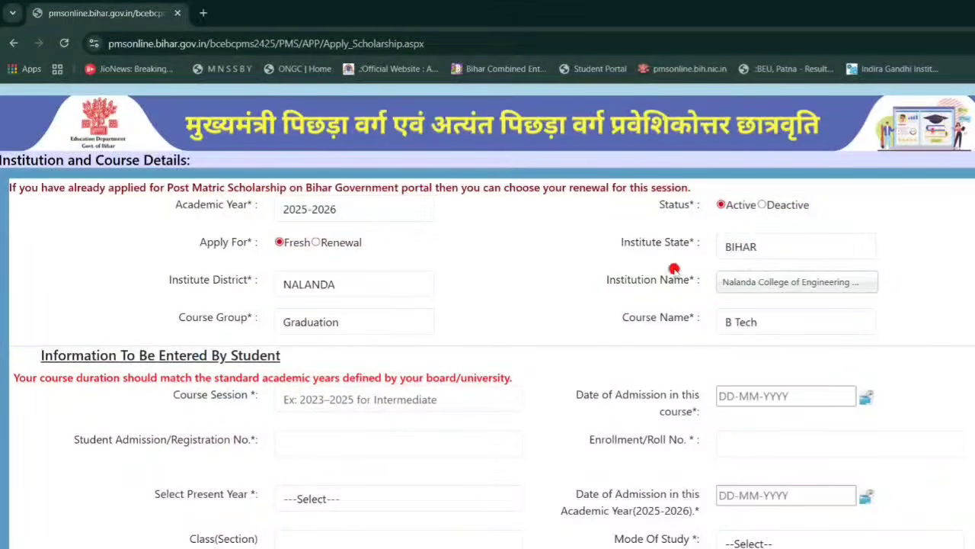
left_click(363, 292)
left_click(464, 312)
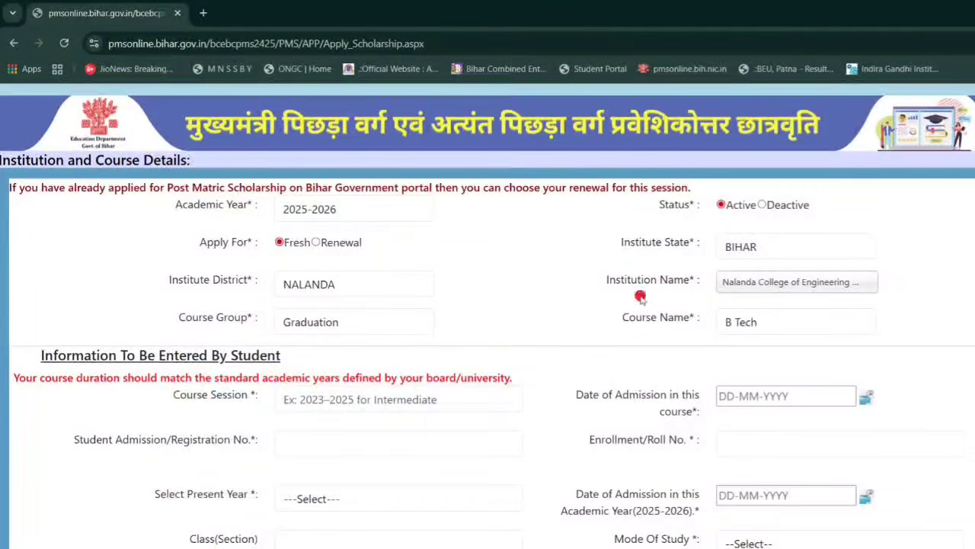
Examine the available choices for institution name, course group and course name in the institution and course details.
left_click(747, 282)
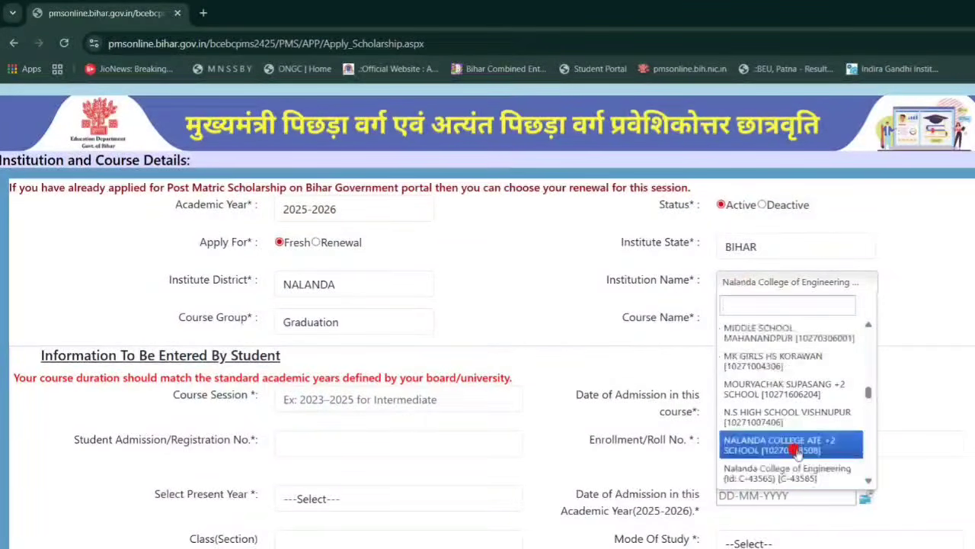
scroll(792, 450, "down", 3)
scroll(784, 419, "up", 5)
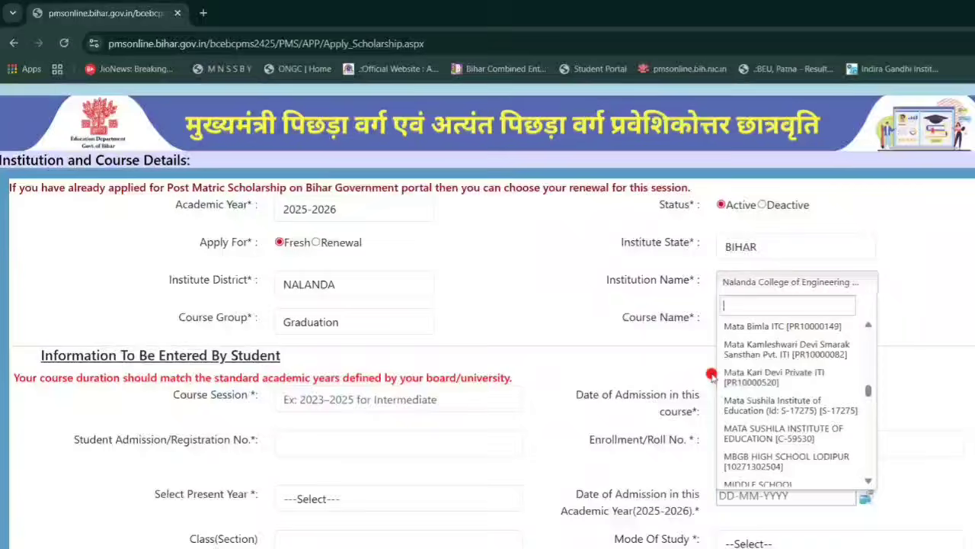
left_click(516, 305)
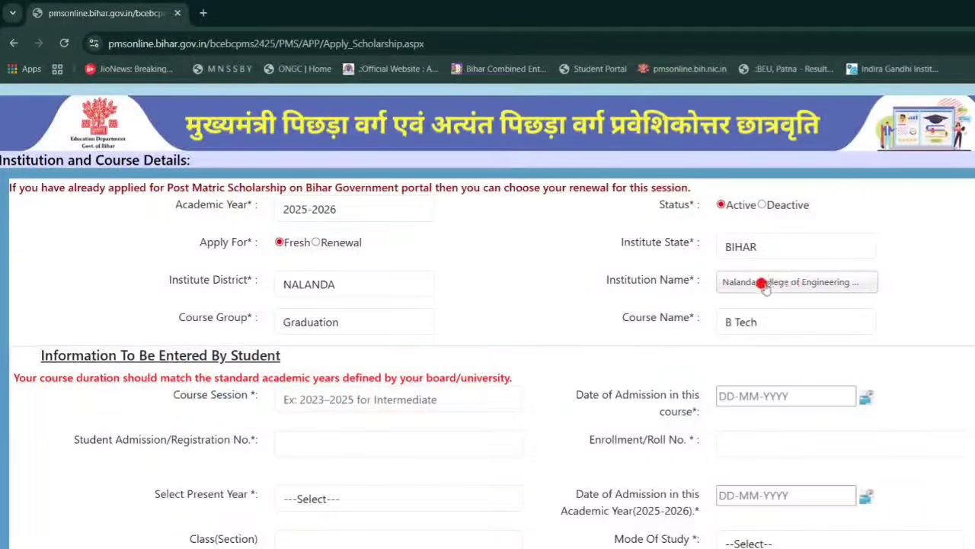
left_click(352, 320)
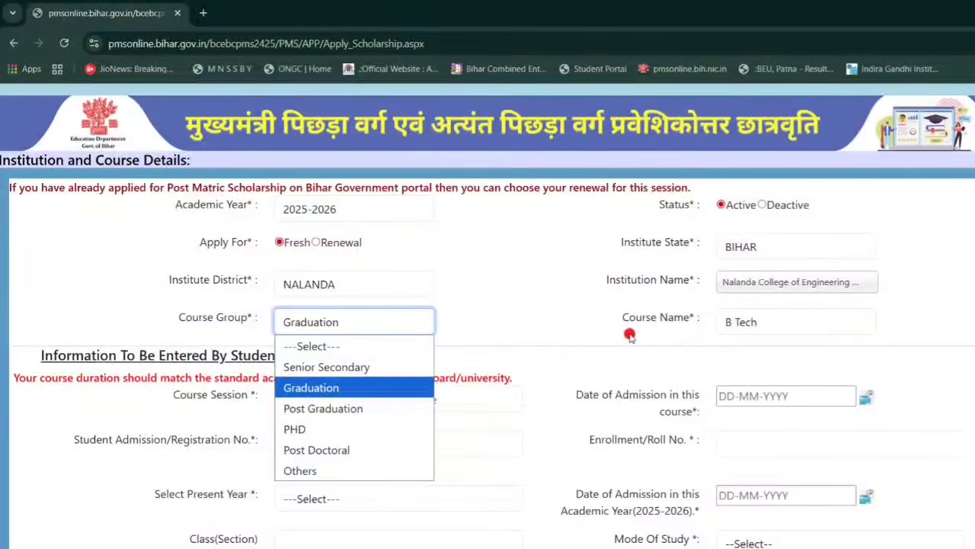
left_click(777, 326)
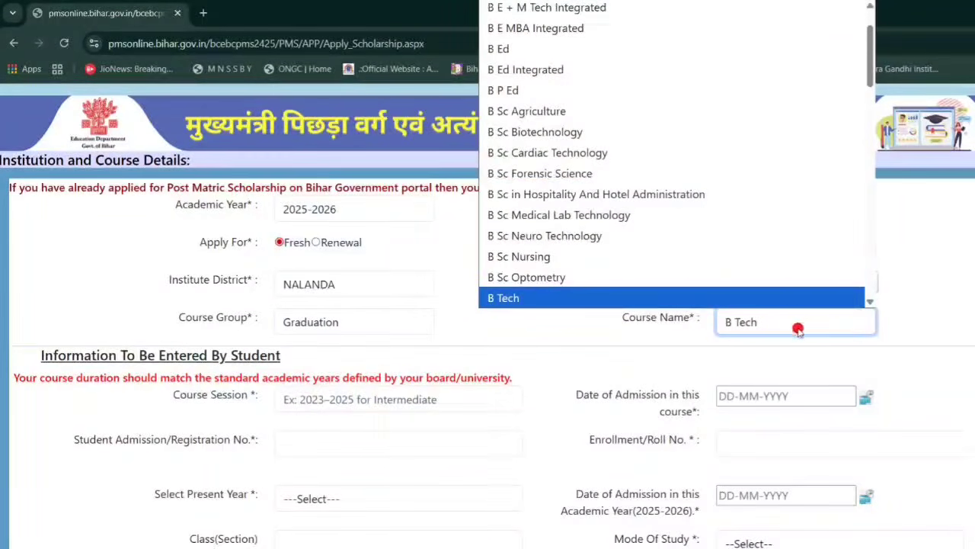
left_click(632, 343)
Examine the student course fields for session, admission dates, registration and roll numbers, present year, mode of study and fee paid.
scroll(253, 155, "down", 3)
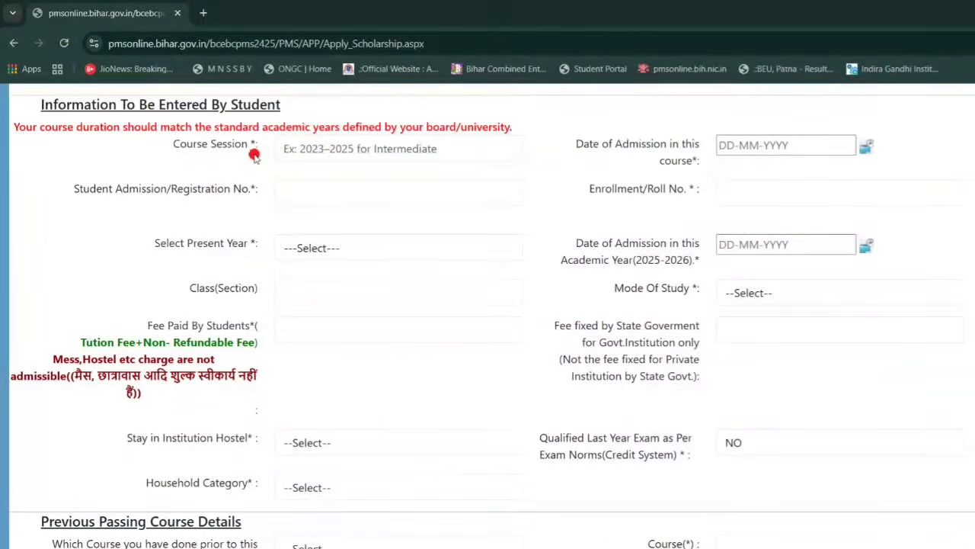
left_click(299, 153)
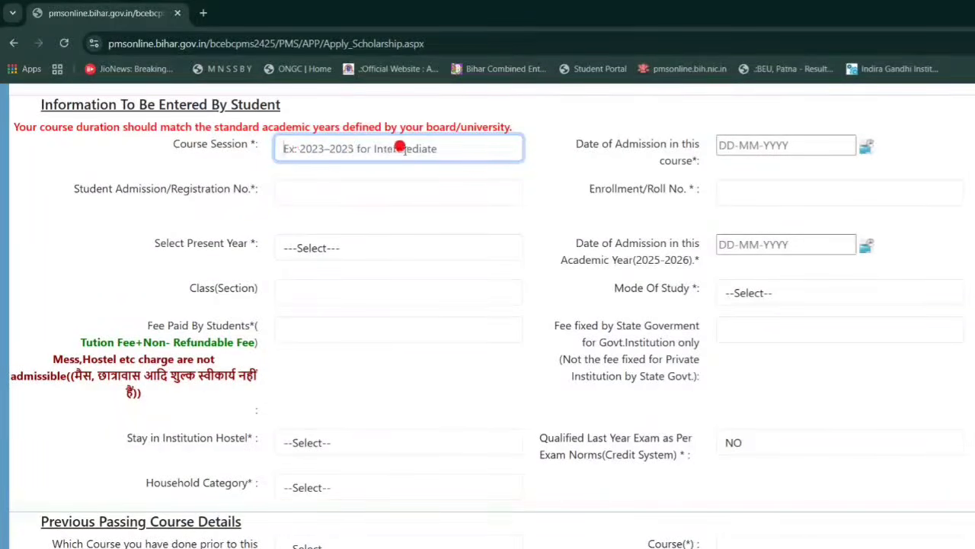
left_click(772, 145)
left_click(460, 185)
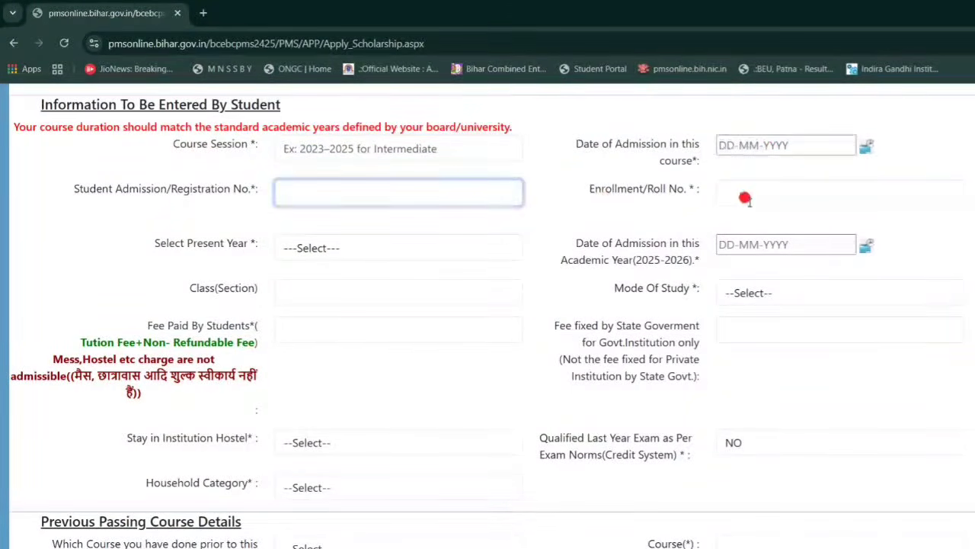
left_click(777, 197)
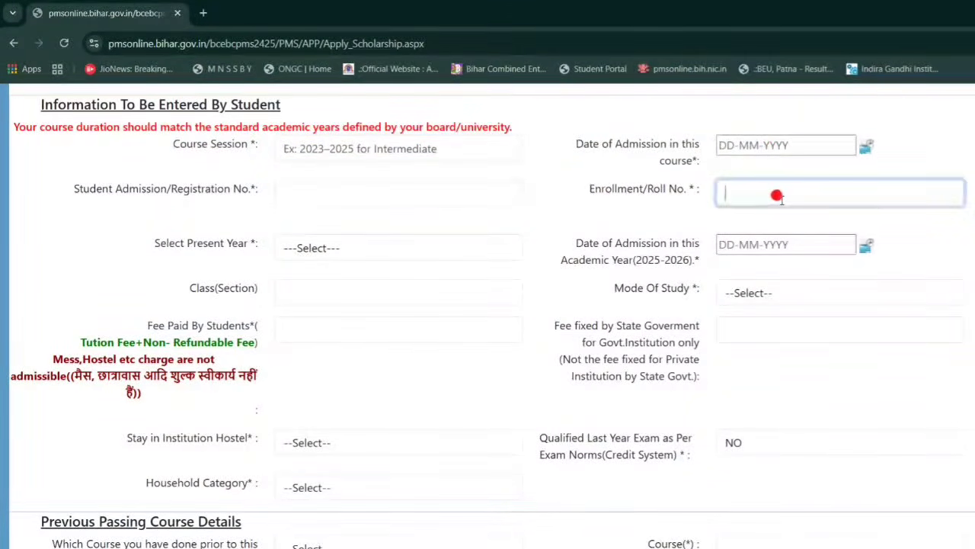
left_click(389, 248)
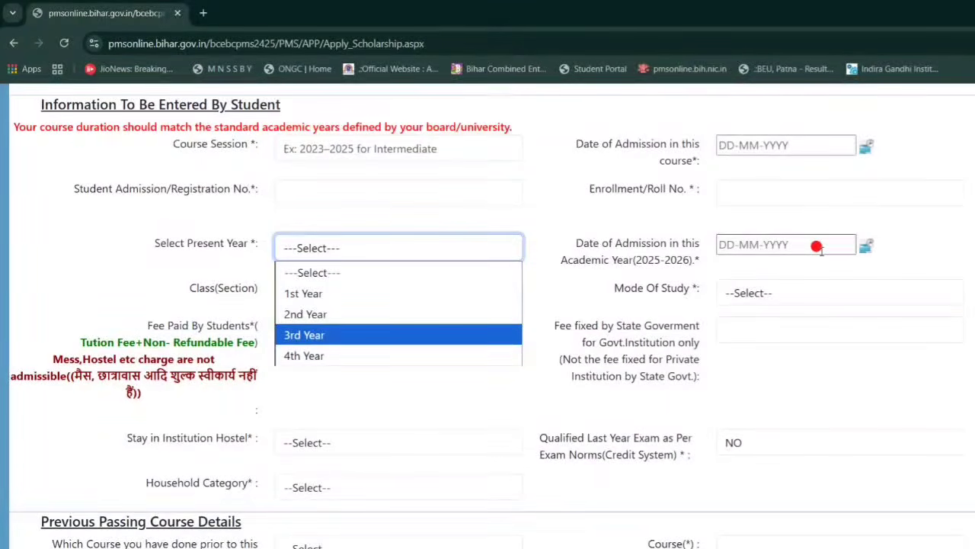
left_click(627, 294)
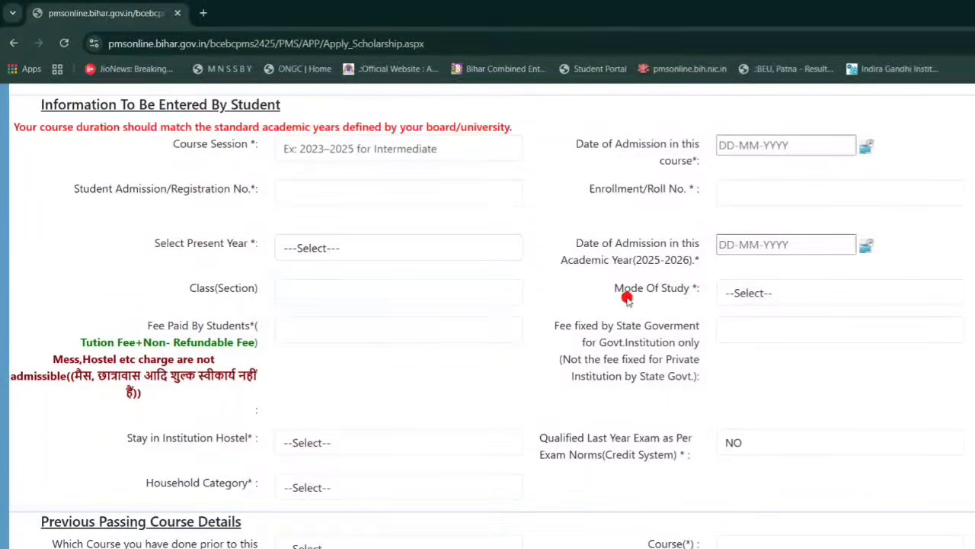
left_click(807, 282)
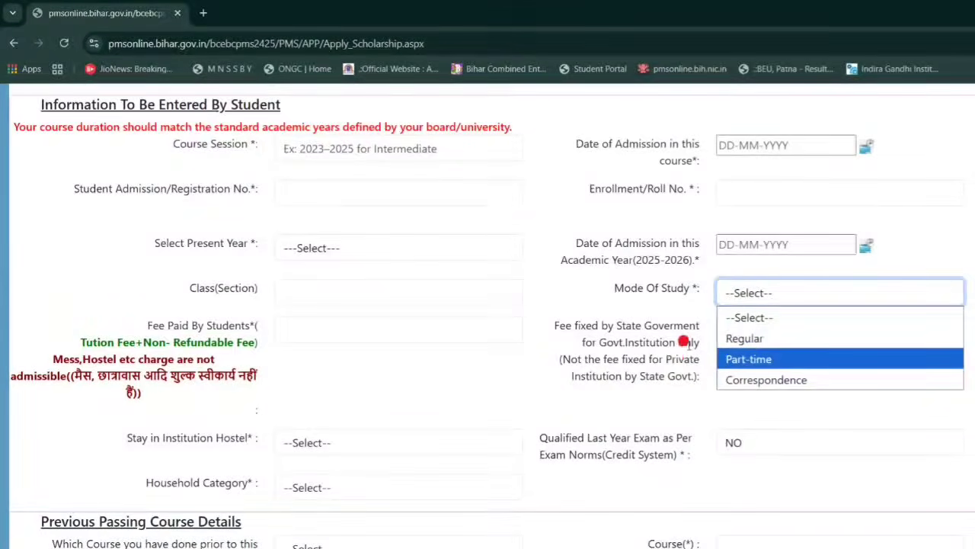
left_click(329, 328)
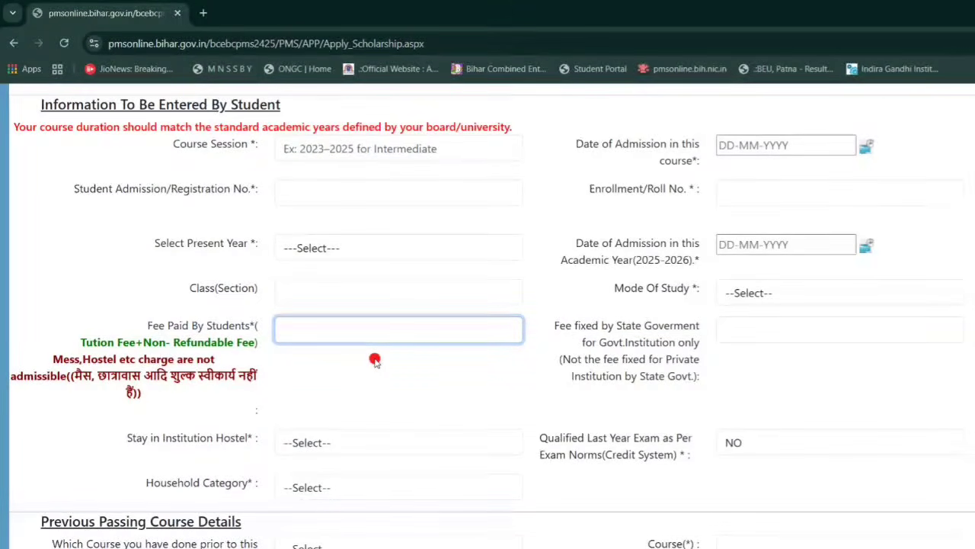
Review the choices for institution hostel stay, last year exam qualification under the credit system, and household category.
scroll(597, 364, "down", 1)
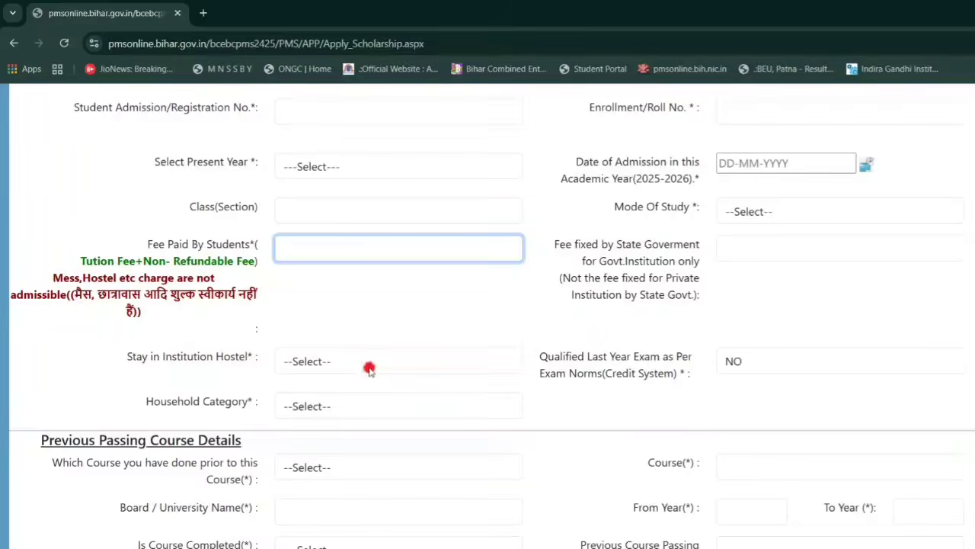
left_click(369, 364)
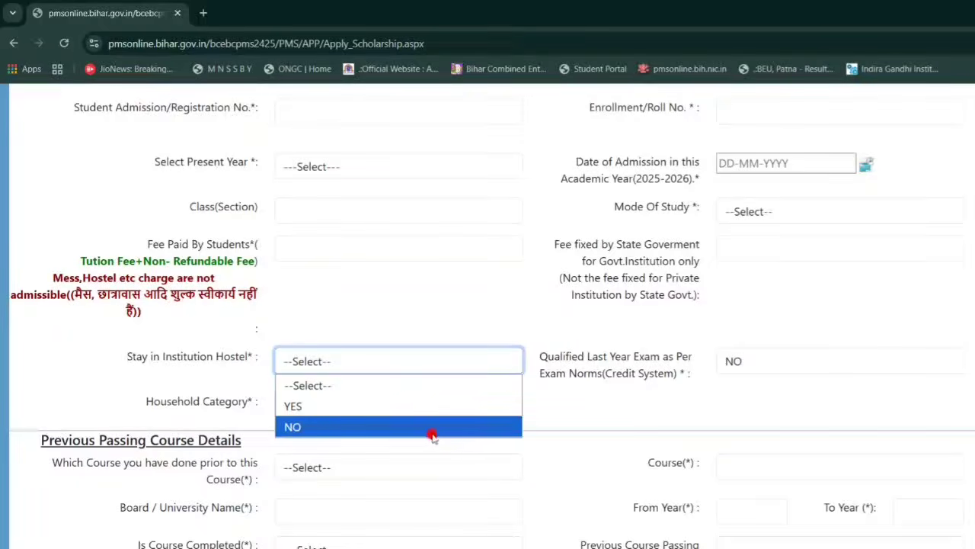
left_click(600, 419)
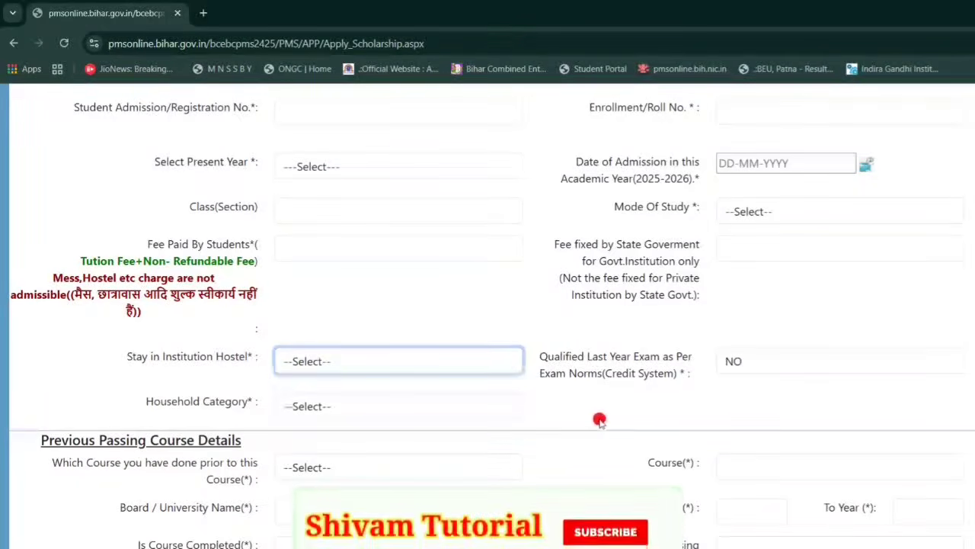
left_click(746, 361)
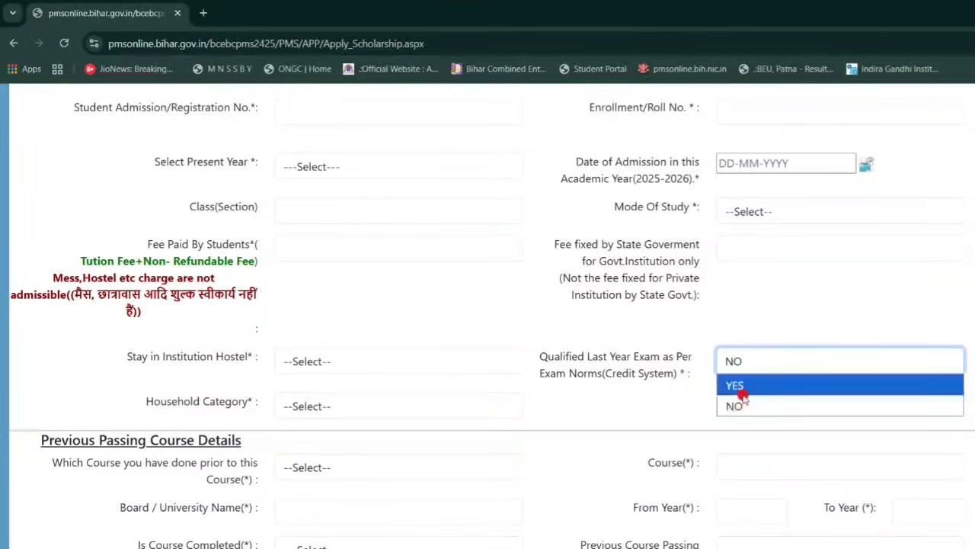
left_click(561, 420)
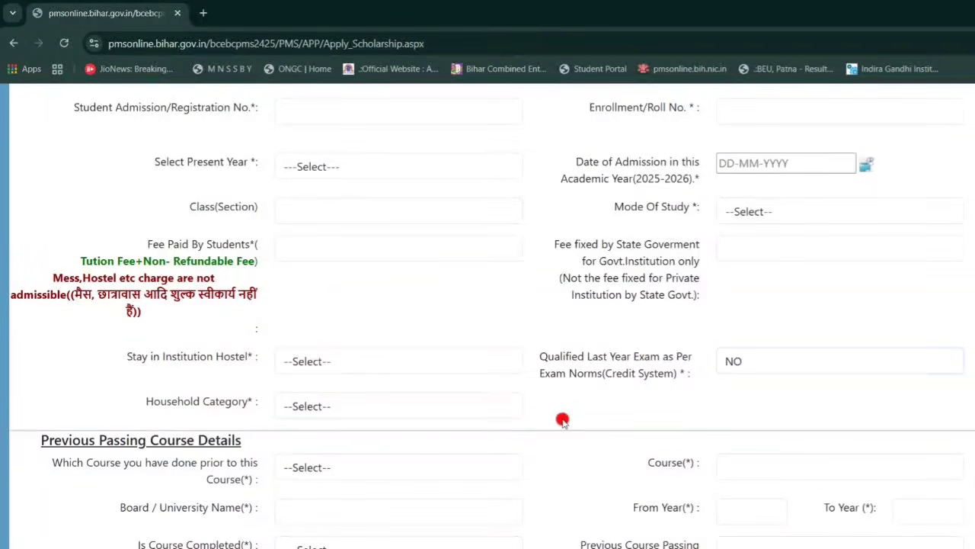
left_click(478, 408)
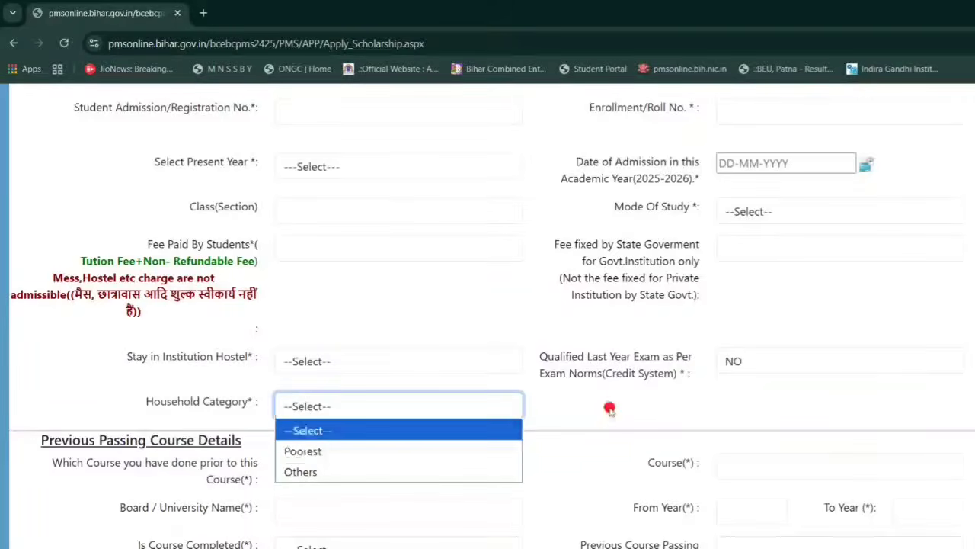
Examine the previous passing course fields, including course group, board name, years, completion status and percentage, plus the declarations below.
scroll(609, 409, "down", 2)
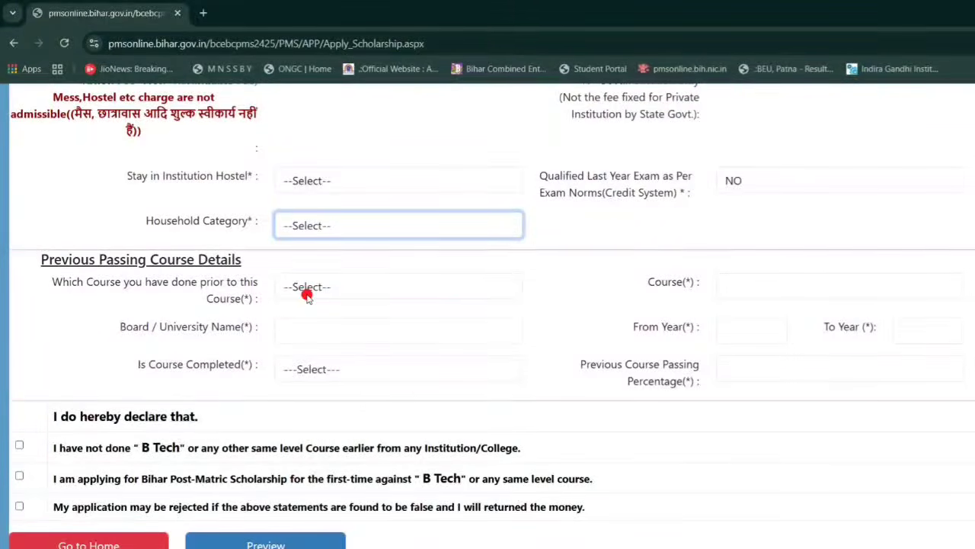
left_click(341, 296)
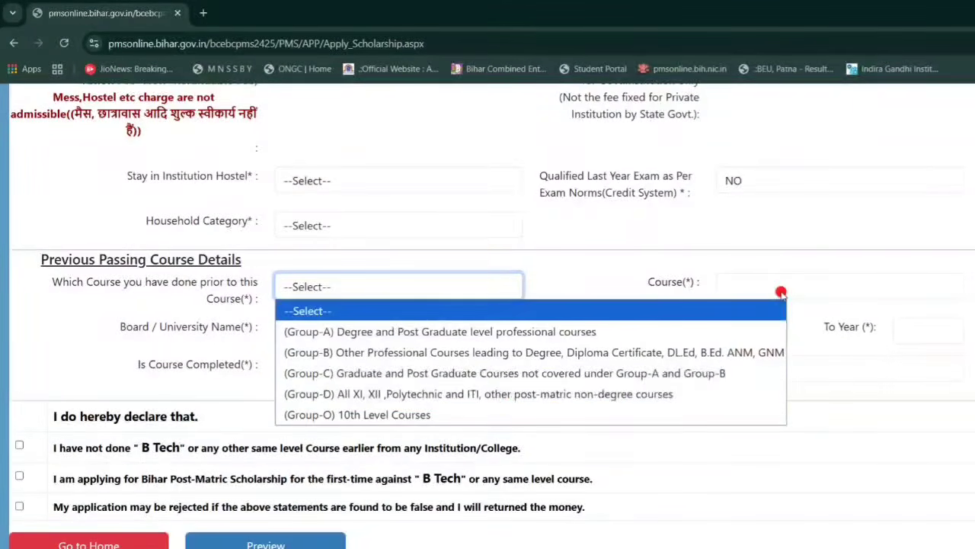
left_click(744, 290)
left_click(744, 290)
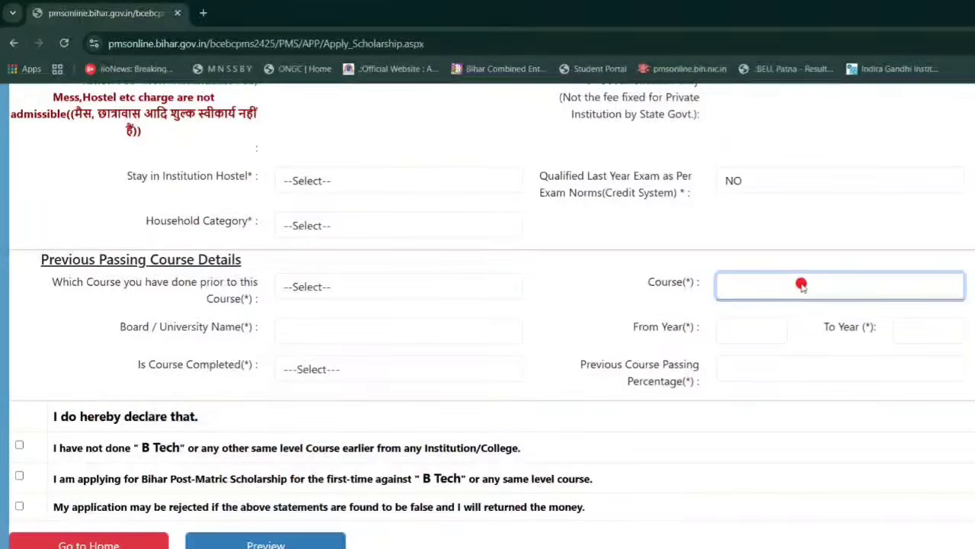
left_click(329, 331)
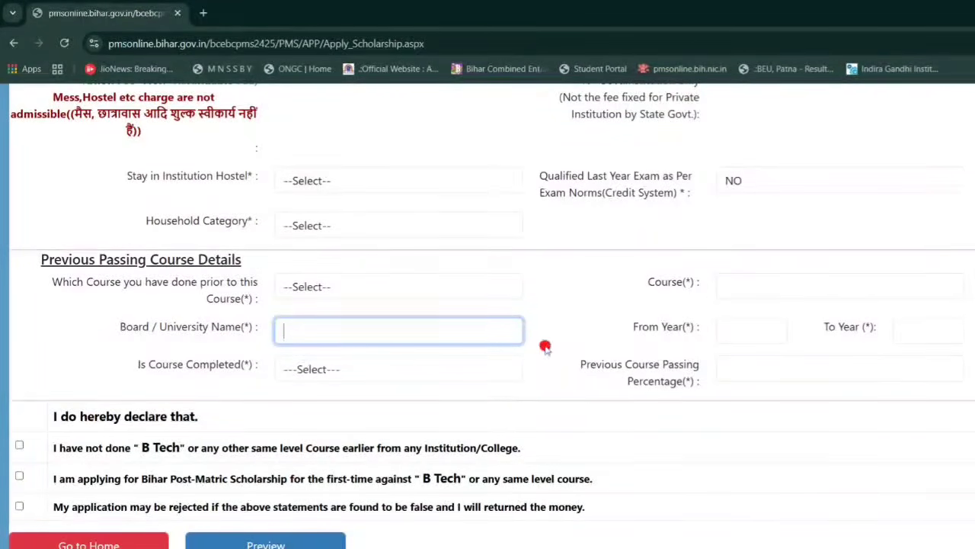
left_click(728, 329)
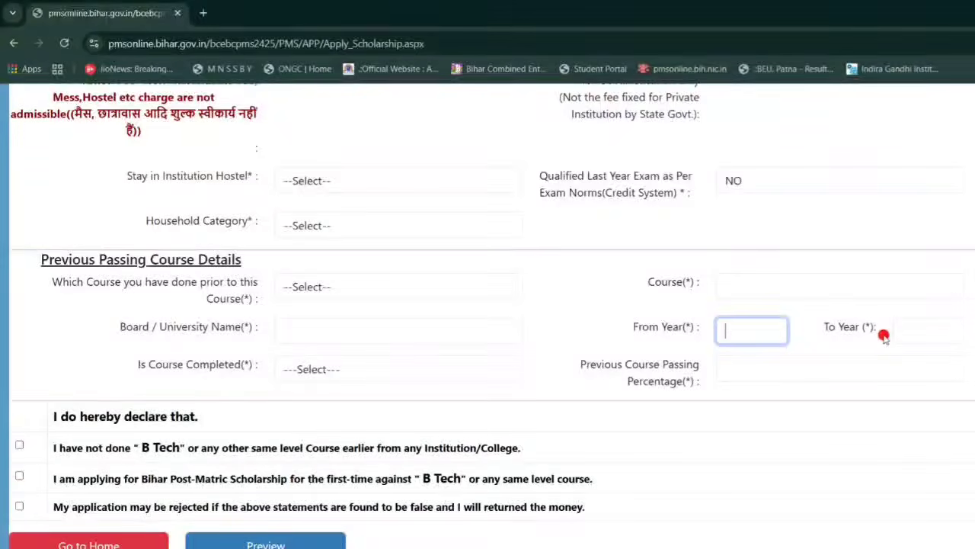
left_click(295, 374)
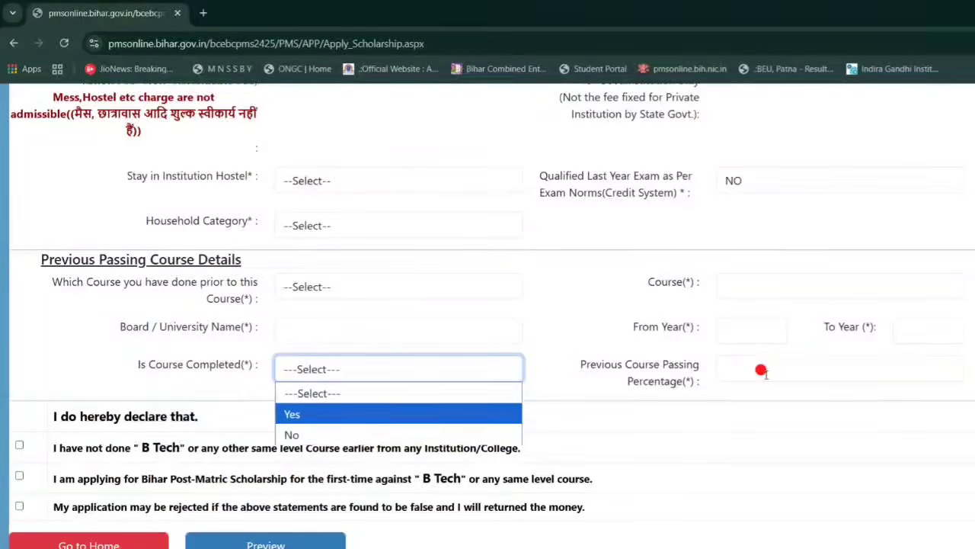
scroll(606, 223, "down", 2)
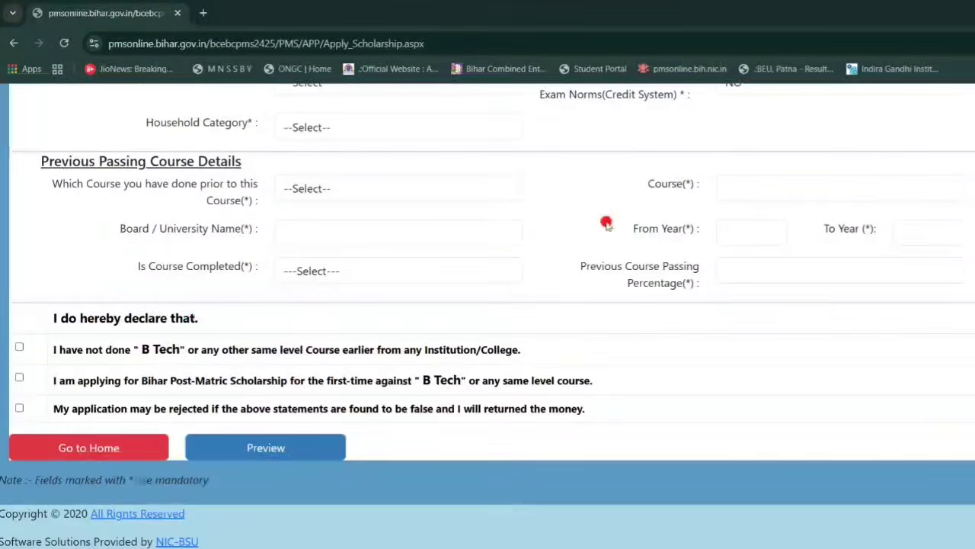
scroll(606, 223, "up", 1)
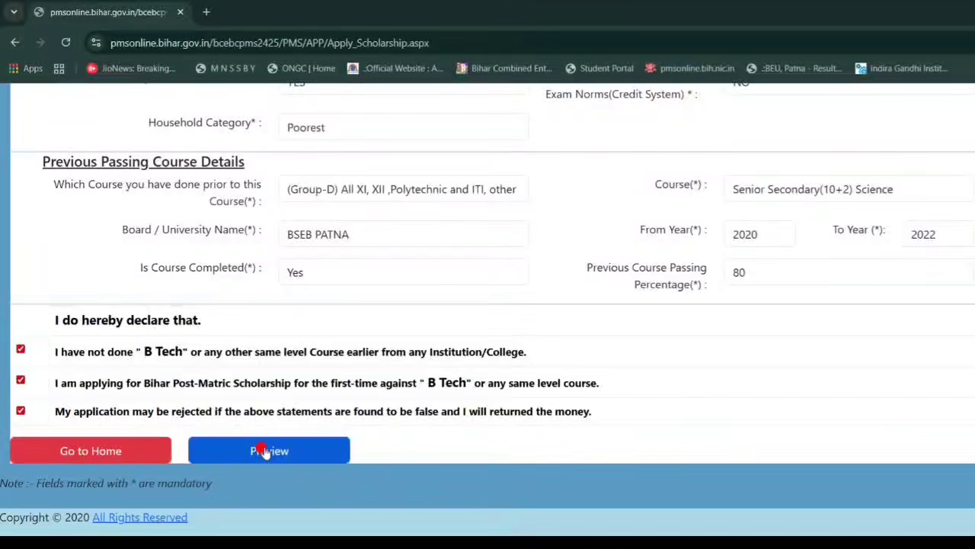
Preview the completed scholarship application and continue to the student undertaking.
left_click(262, 450)
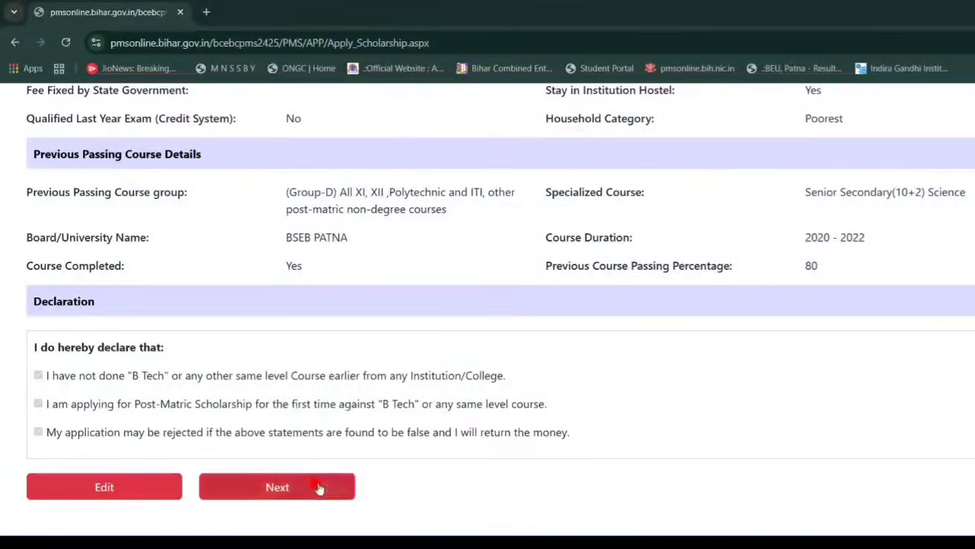
left_click(294, 496)
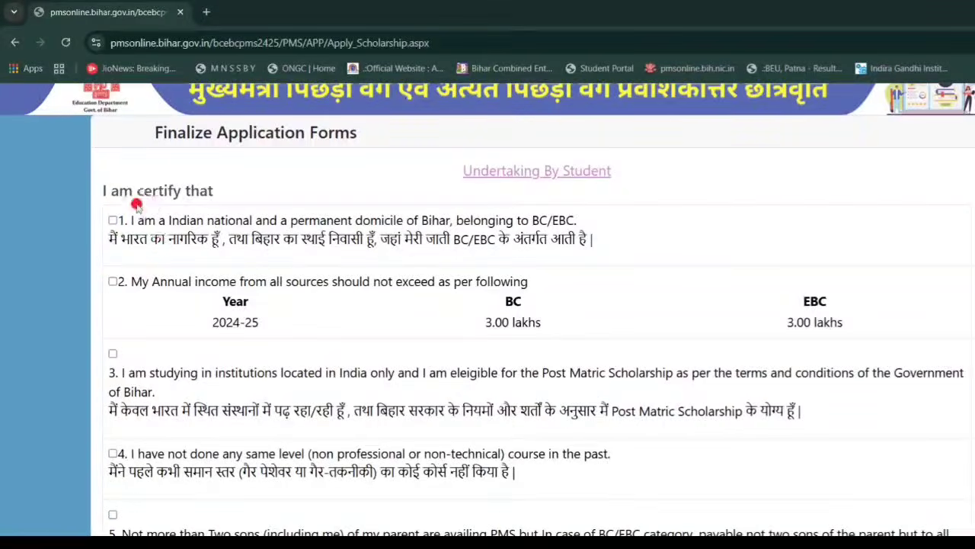
Accept the student undertakings, verify the mobile number with its OTP, and continue to the educational document upload.
scroll(163, 308, "down", 8)
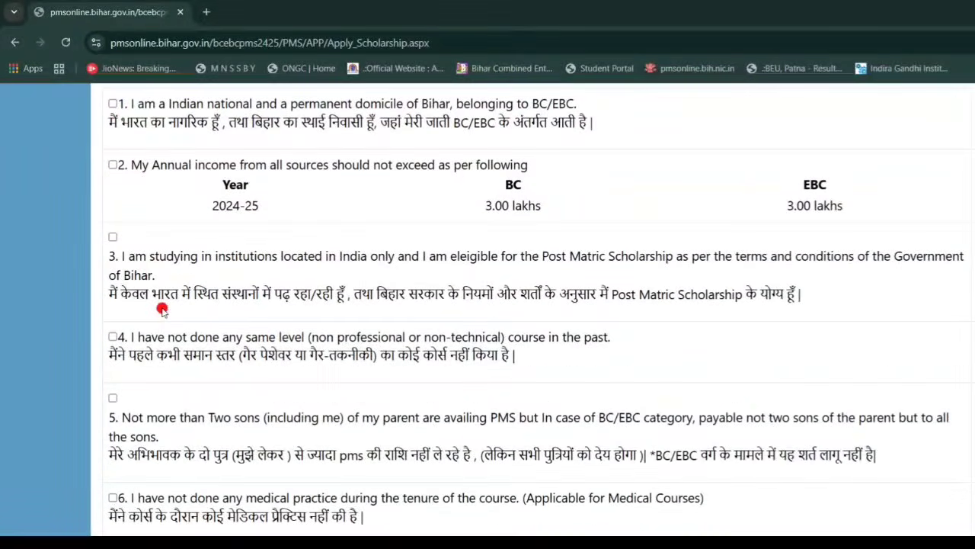
scroll(162, 306, "down", 5)
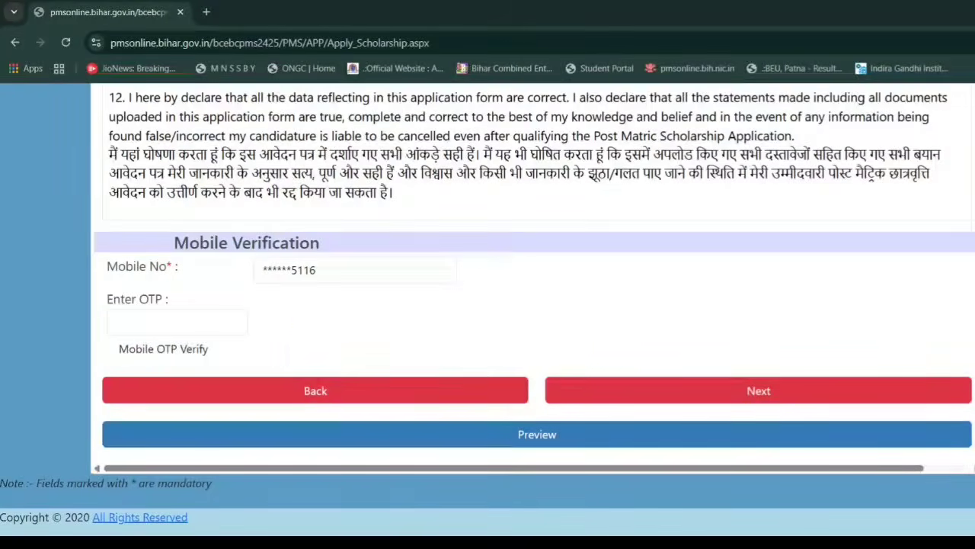
left_click(164, 324)
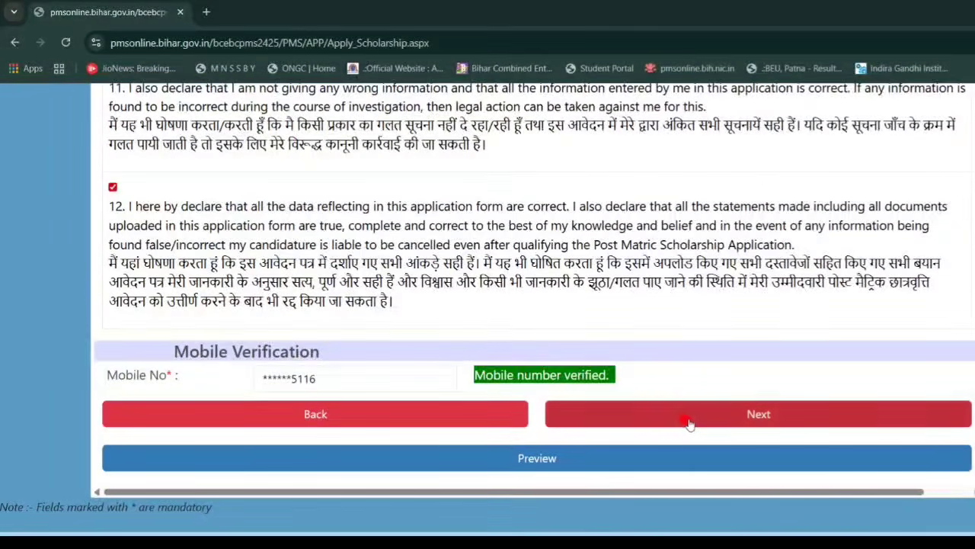
left_click(697, 425)
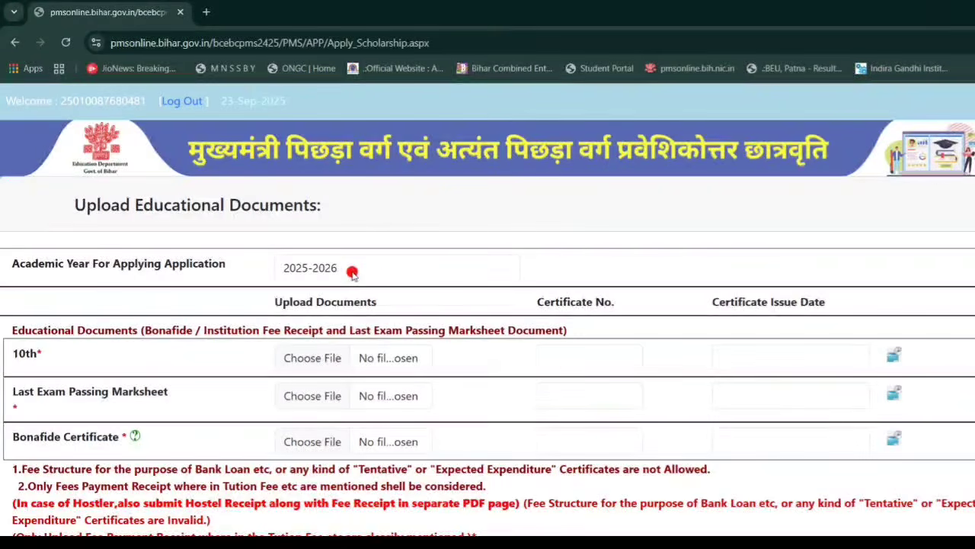
Enter N/A as the certificate number for the last exam passing marksheet and select its certificate issue date field.
scroll(263, 316, "down", 1)
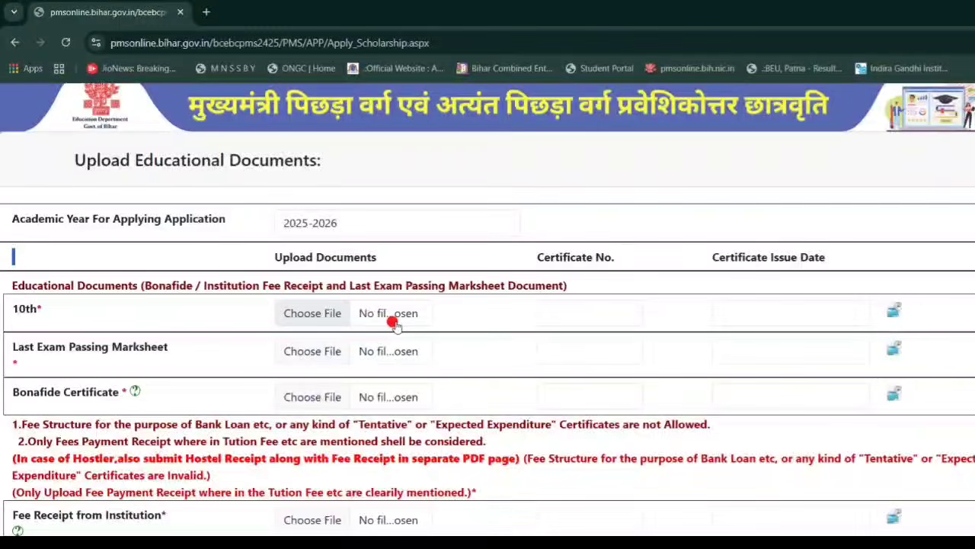
left_click(579, 314)
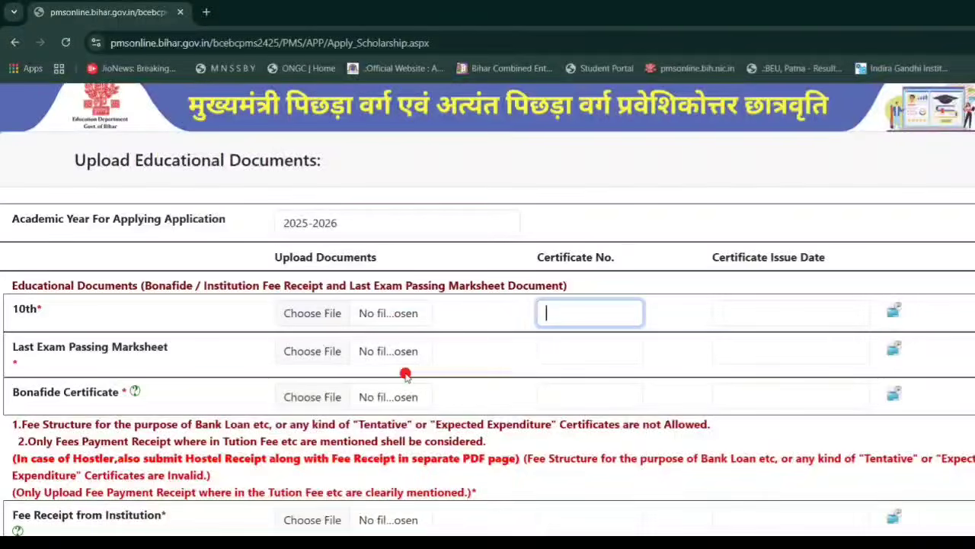
left_click(583, 350)
type("N/A")
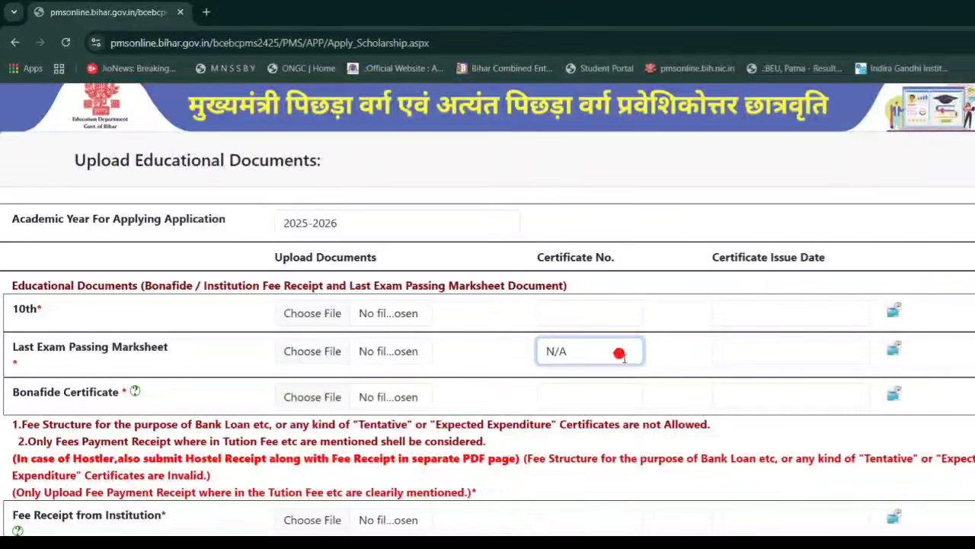
left_click(745, 345)
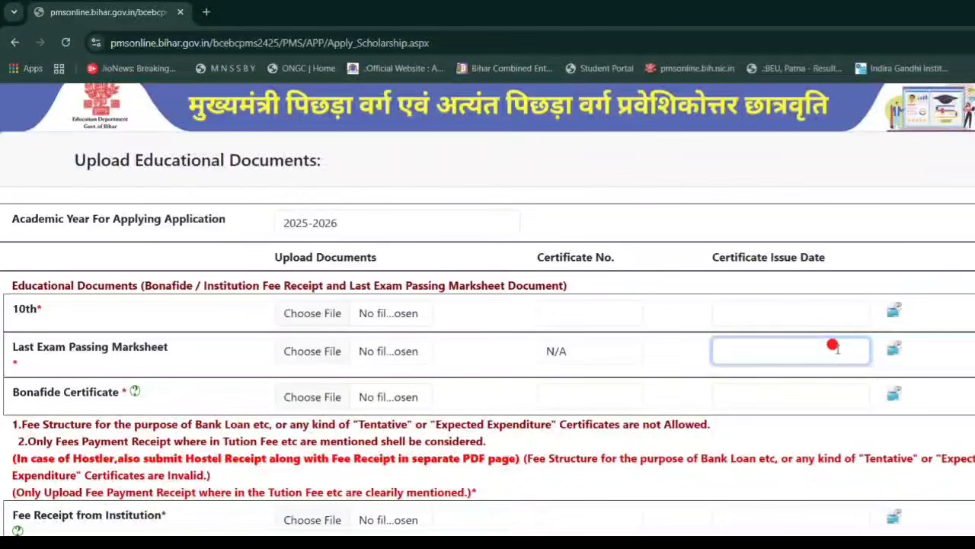
Review the upload requirements for the bonafide certificate, institution fee receipt and state government fee document.
scroll(297, 350, "down", 1)
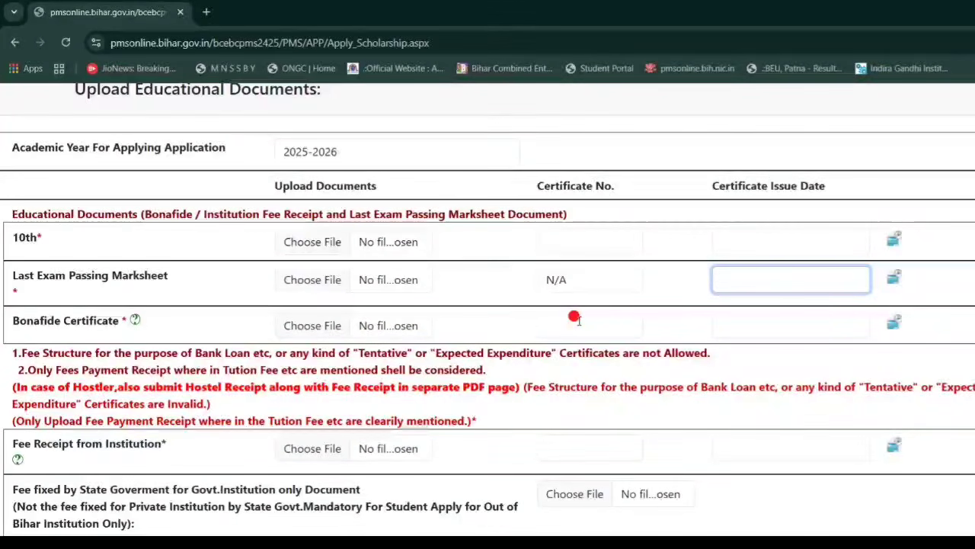
left_click(556, 322)
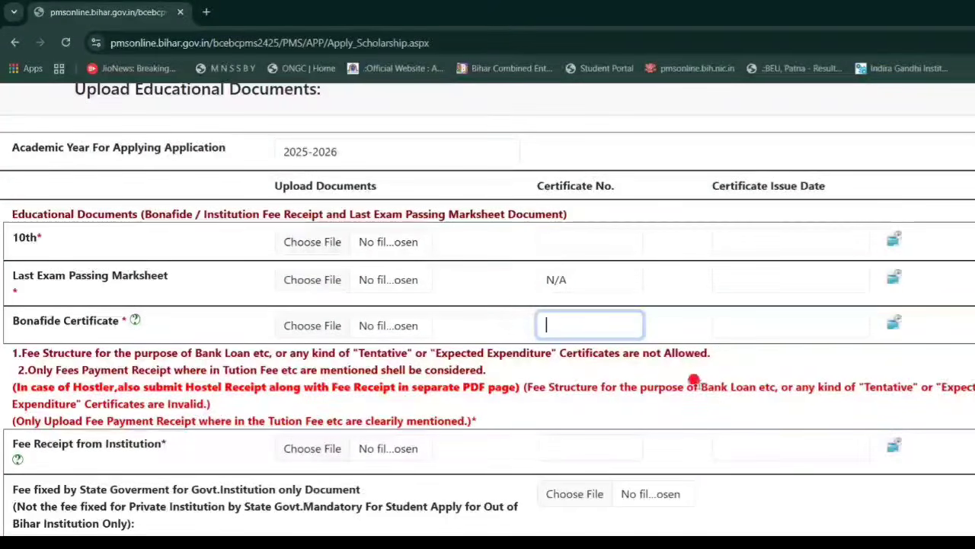
scroll(693, 375, "down", 2)
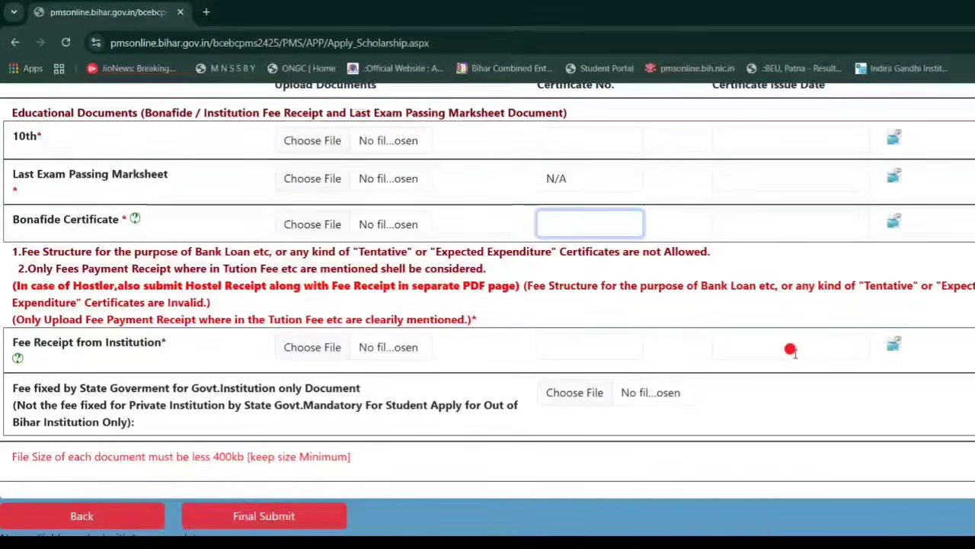
Check the educational document upload form from the academic year down to the file size limit and final submission option.
scroll(710, 389, "up", 1)
scroll(710, 390, "down", 1)
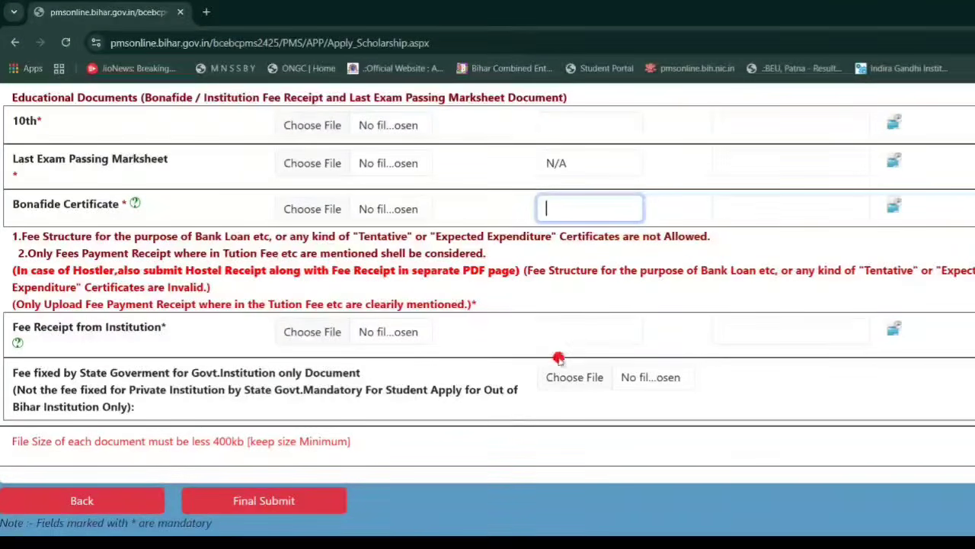
scroll(559, 358, "down", 1)
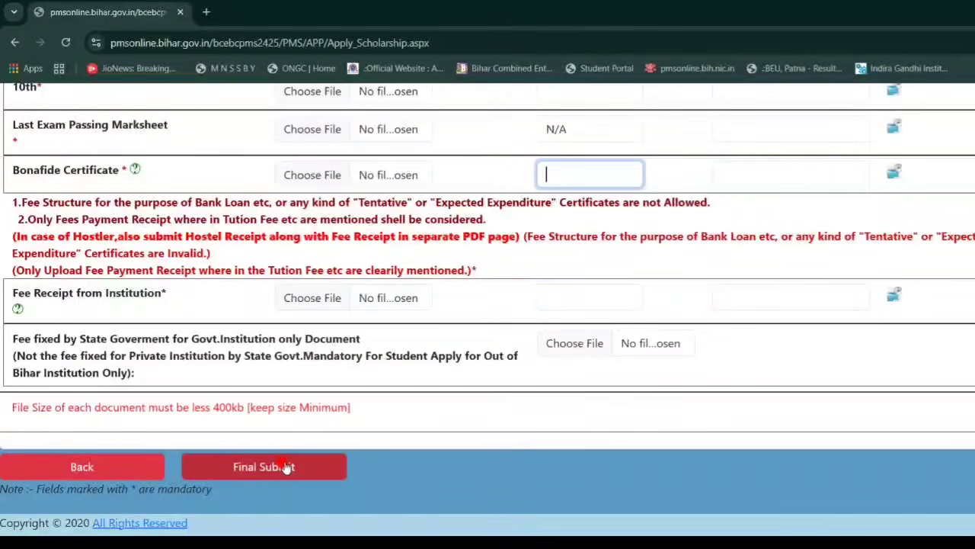
scroll(284, 466, "up", 2)
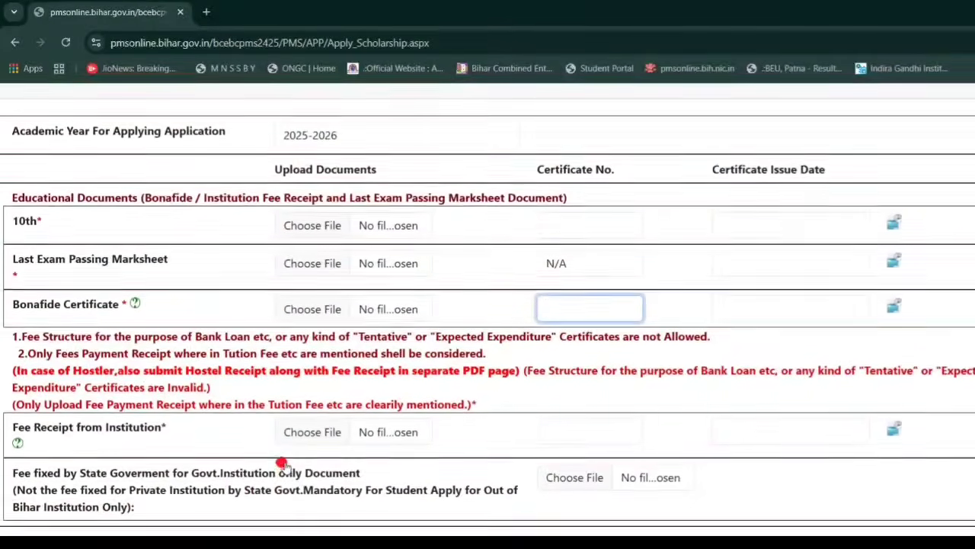
scroll(284, 463, "down", 1)
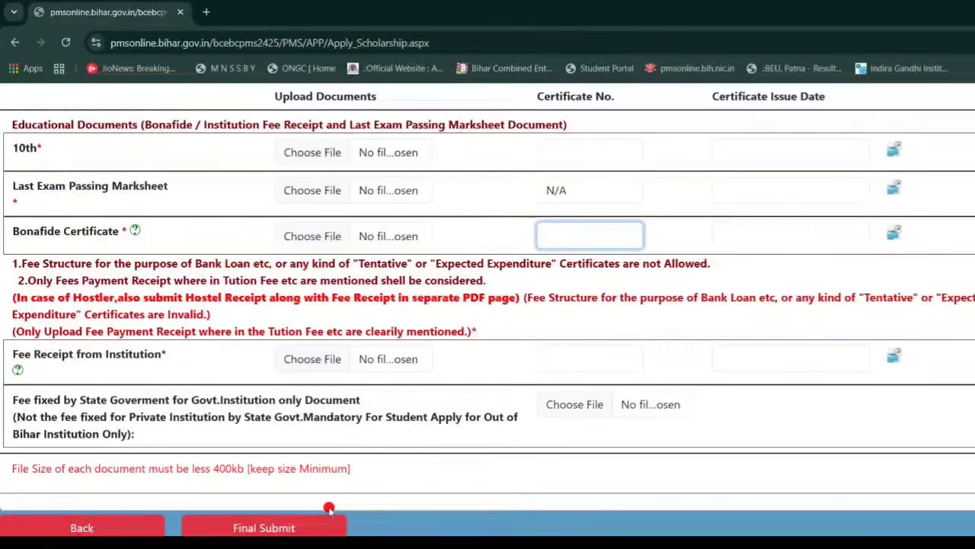
scroll(329, 509, "up", 3)
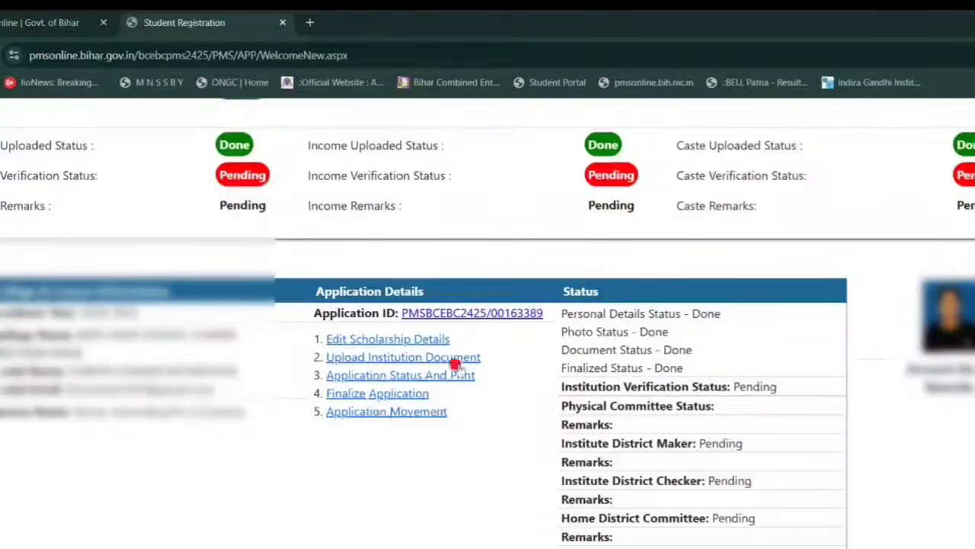
Open the application status and print view of the finalized application and review its details.
left_click(411, 376)
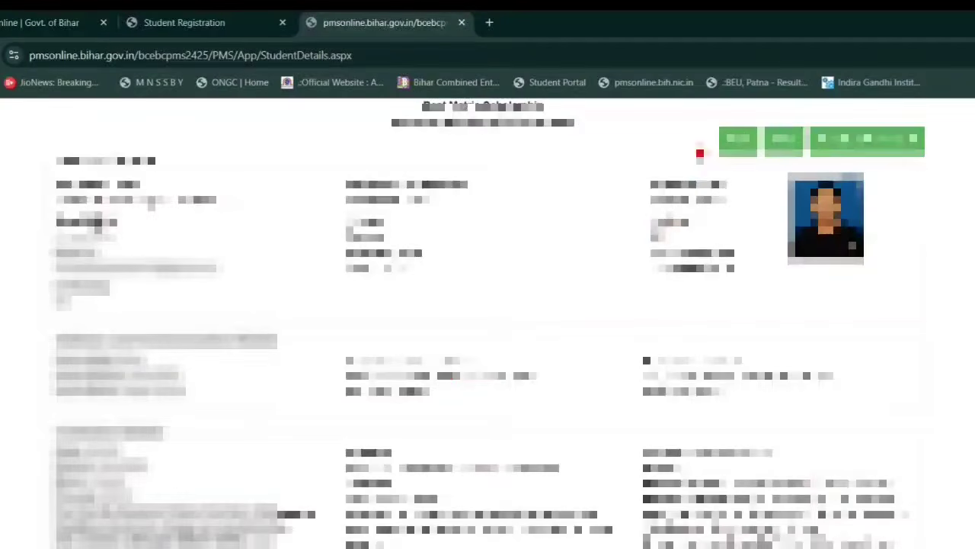
scroll(699, 153, "down", 1)
scroll(700, 154, "up", 1)
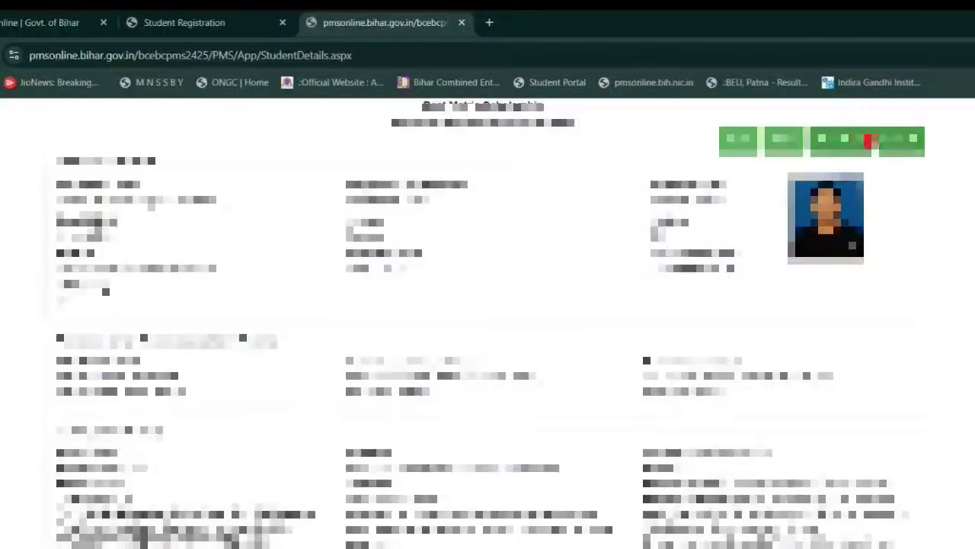
scroll(596, 302, "down", 4)
scroll(597, 302, "up", 4)
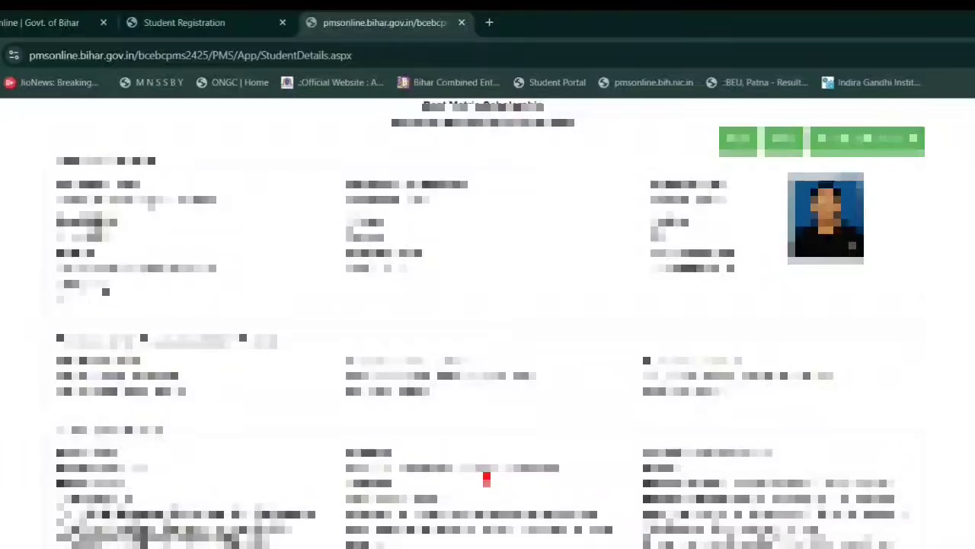
scroll(486, 478, "down", 4)
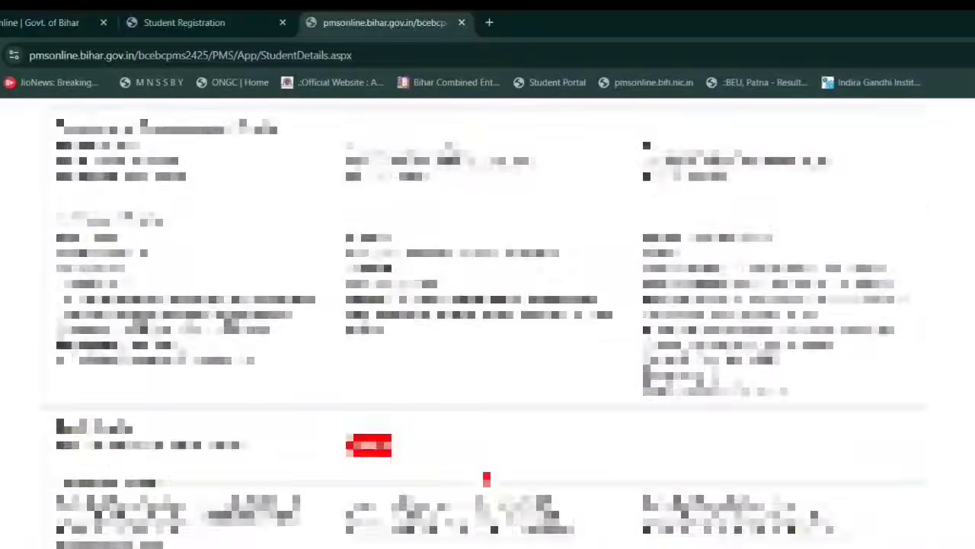